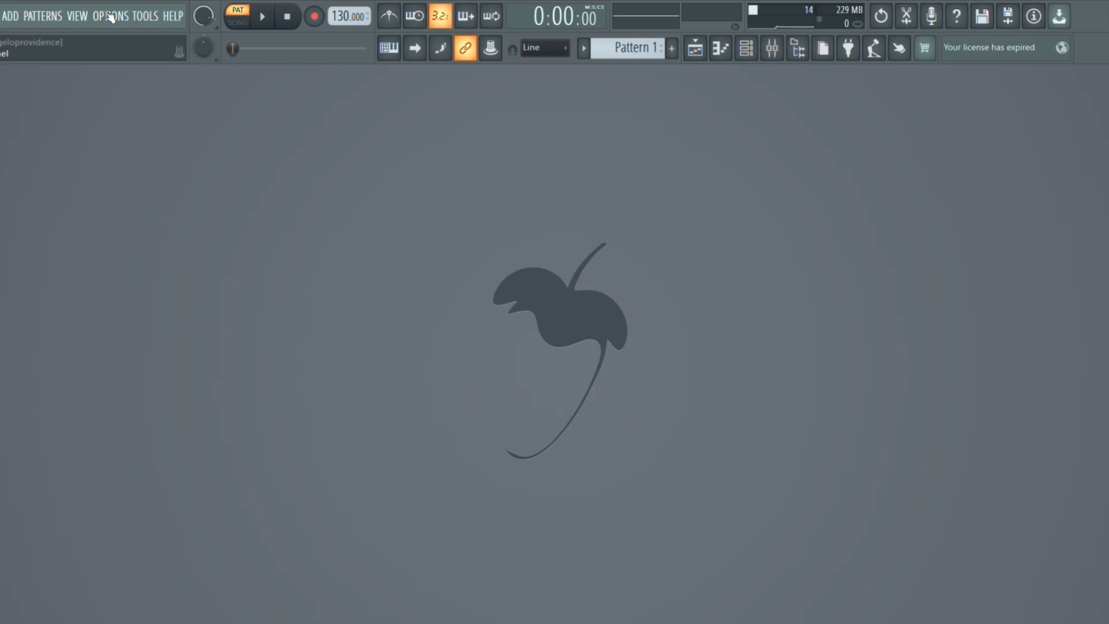
# - Choose Focusrite USB ASIO as the input/output device in the audio settings
pyautogui.click(111, 18)
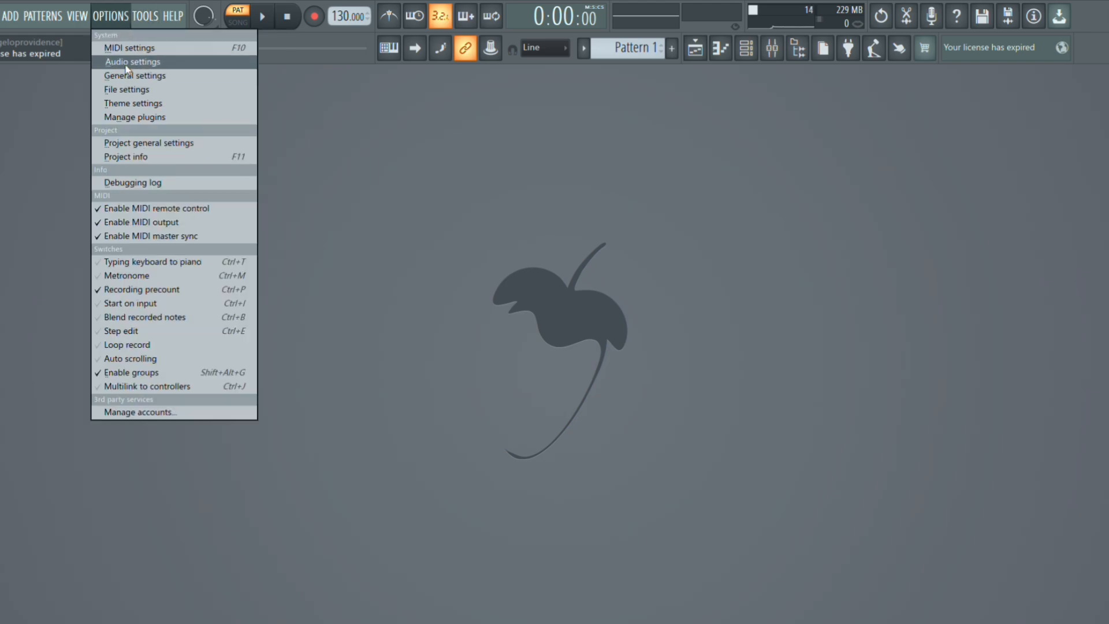
pyautogui.click(125, 63)
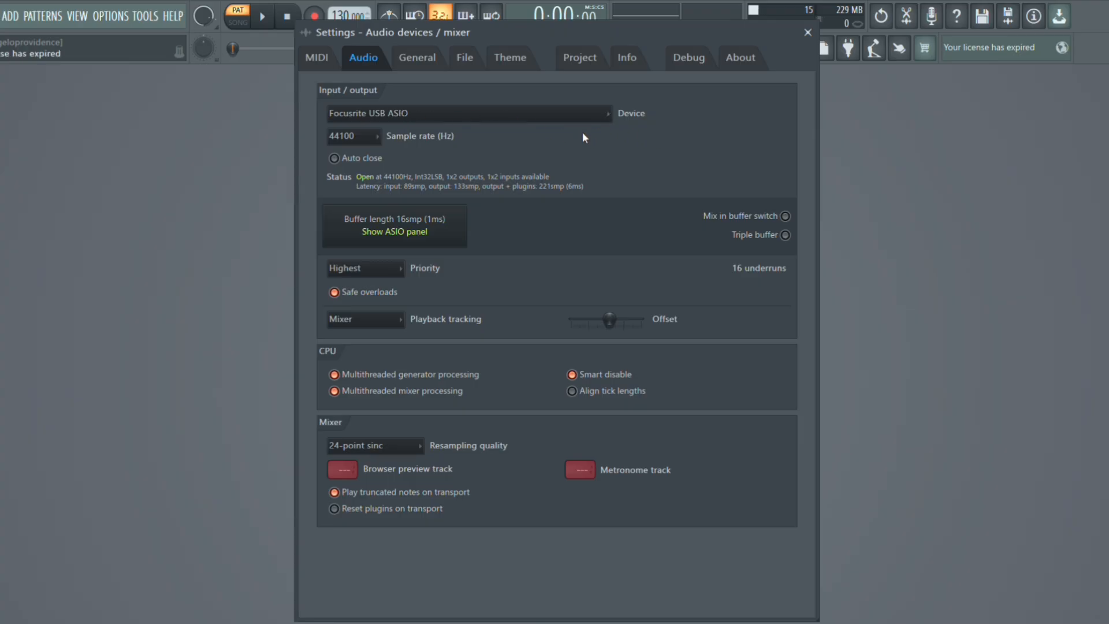
pyautogui.click(396, 117)
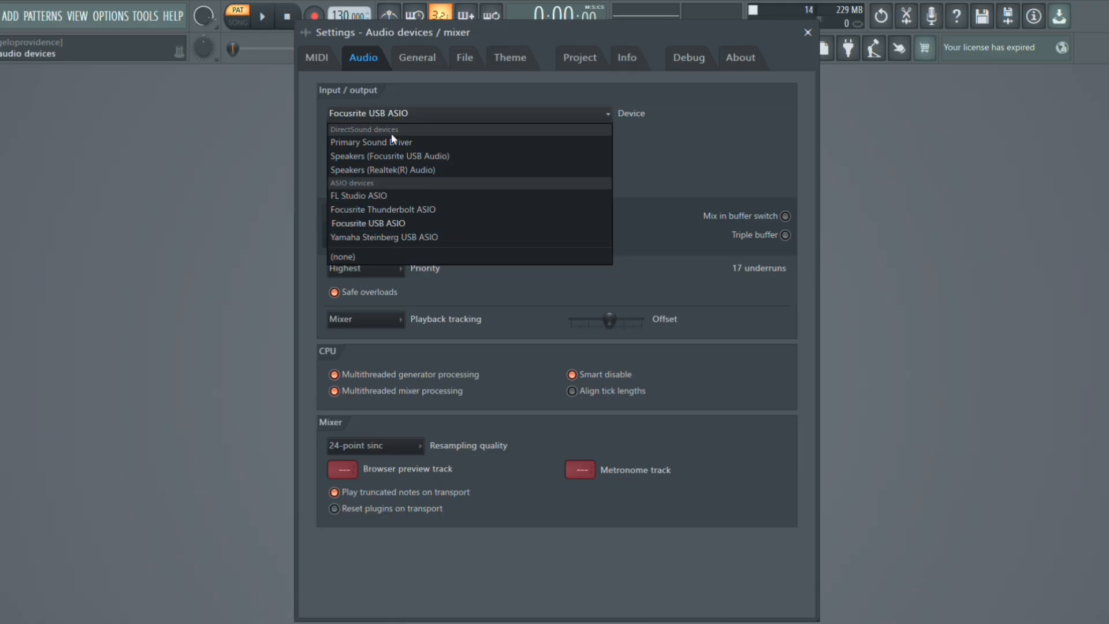
pyautogui.click(401, 226)
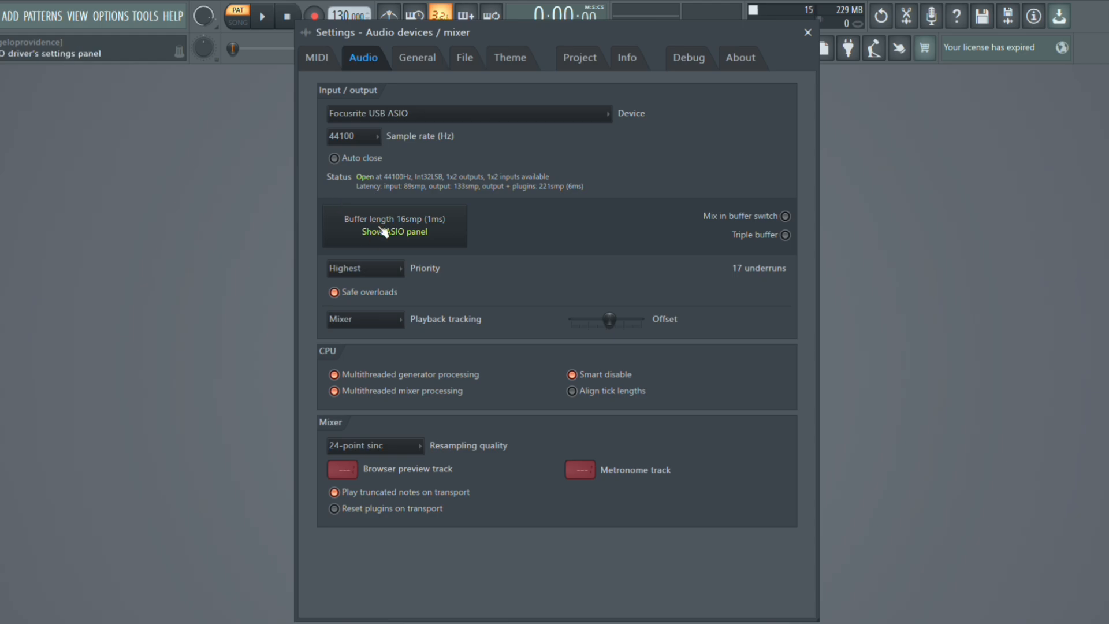
# - Check the sample rate and buffer size in the ASIO driver's device settings, and close the driver and audio settings windows
pyautogui.click(404, 236)
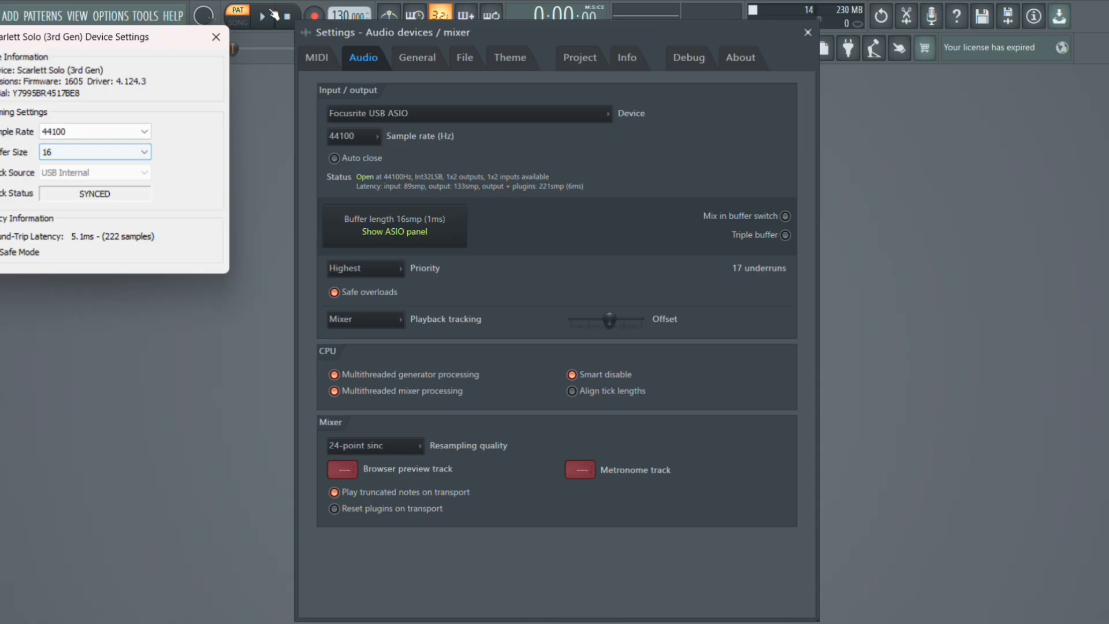
pyautogui.click(213, 34)
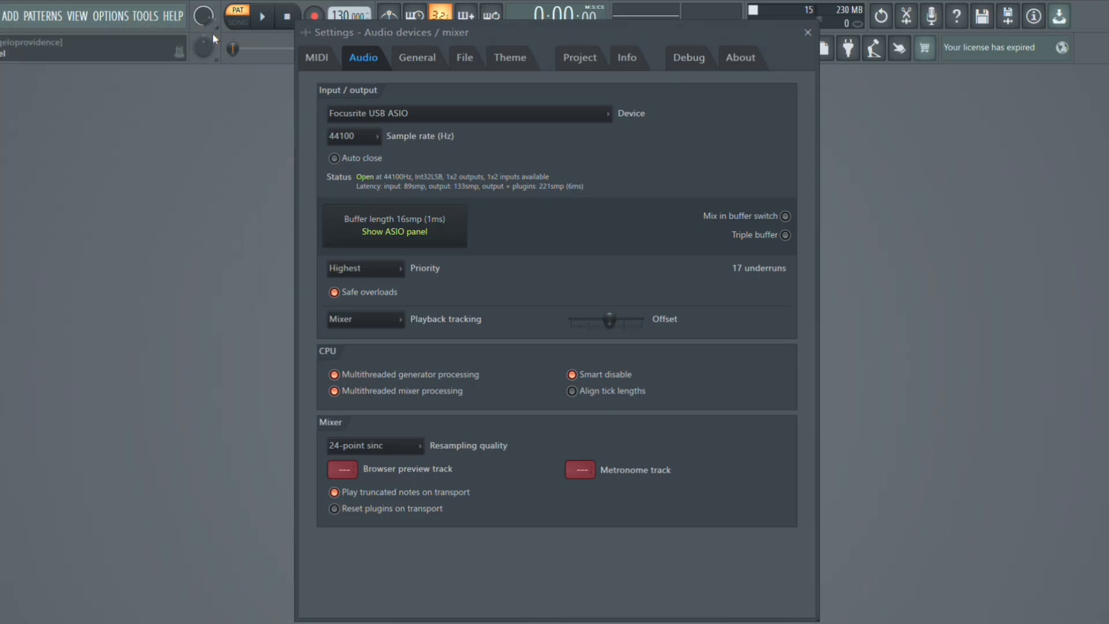
pyautogui.click(809, 35)
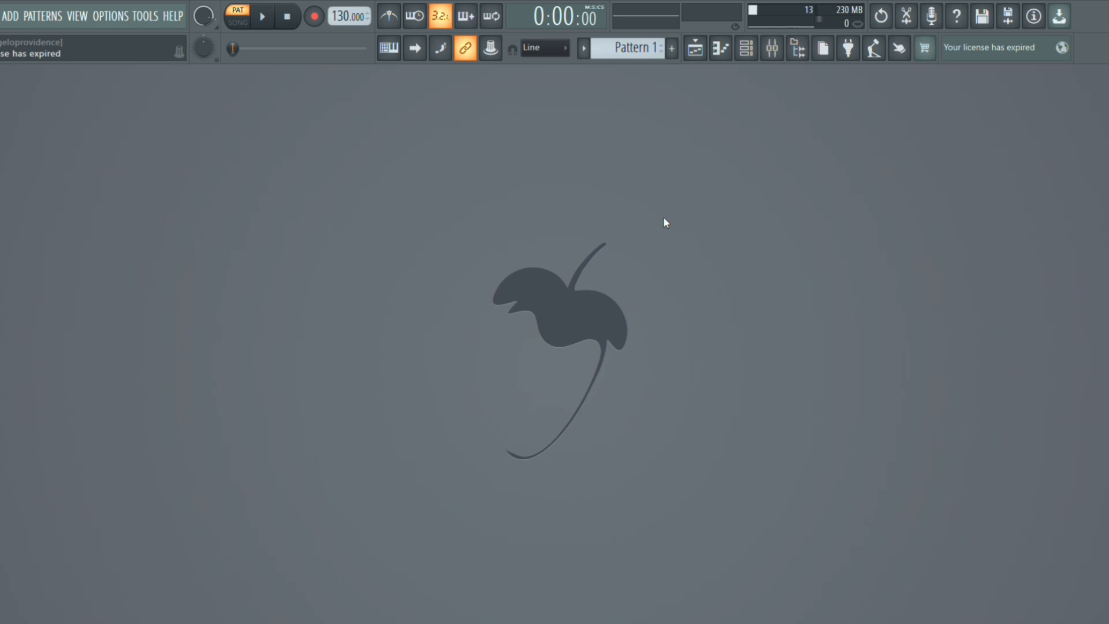
# - View the Playlist and the Mixer, switching between them, and close both windows
pyautogui.click(694, 53)
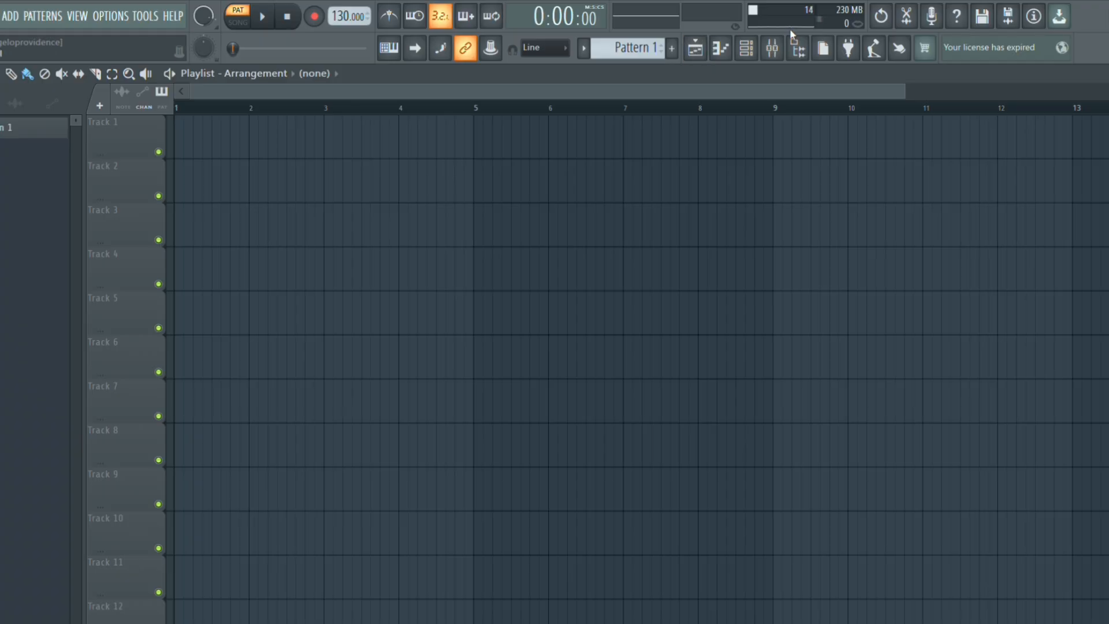
pyautogui.click(775, 53)
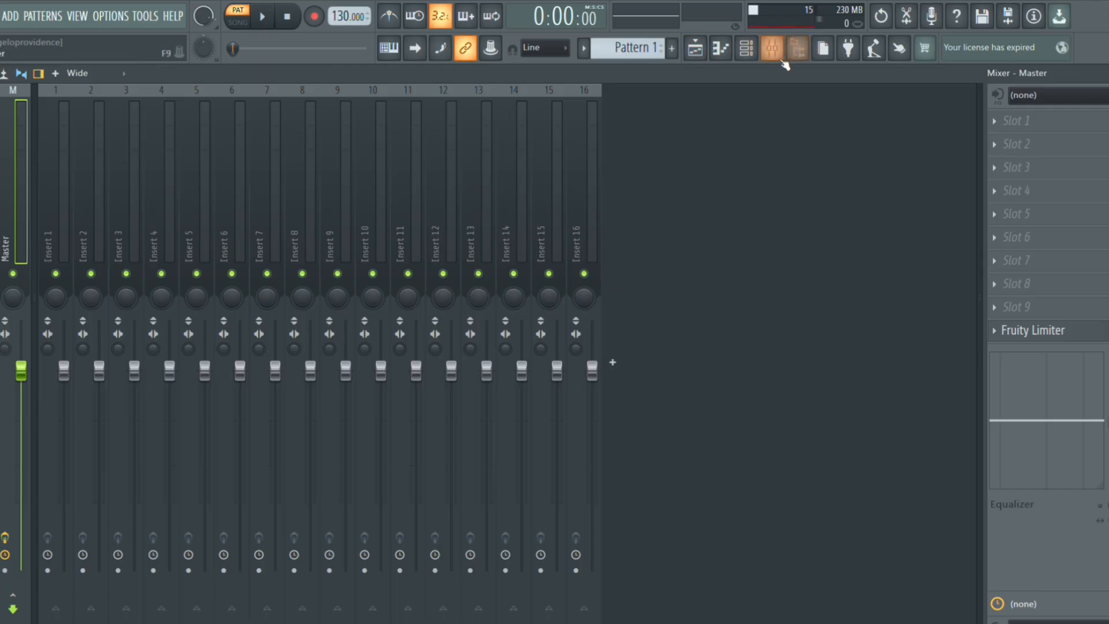
pyautogui.click(774, 52)
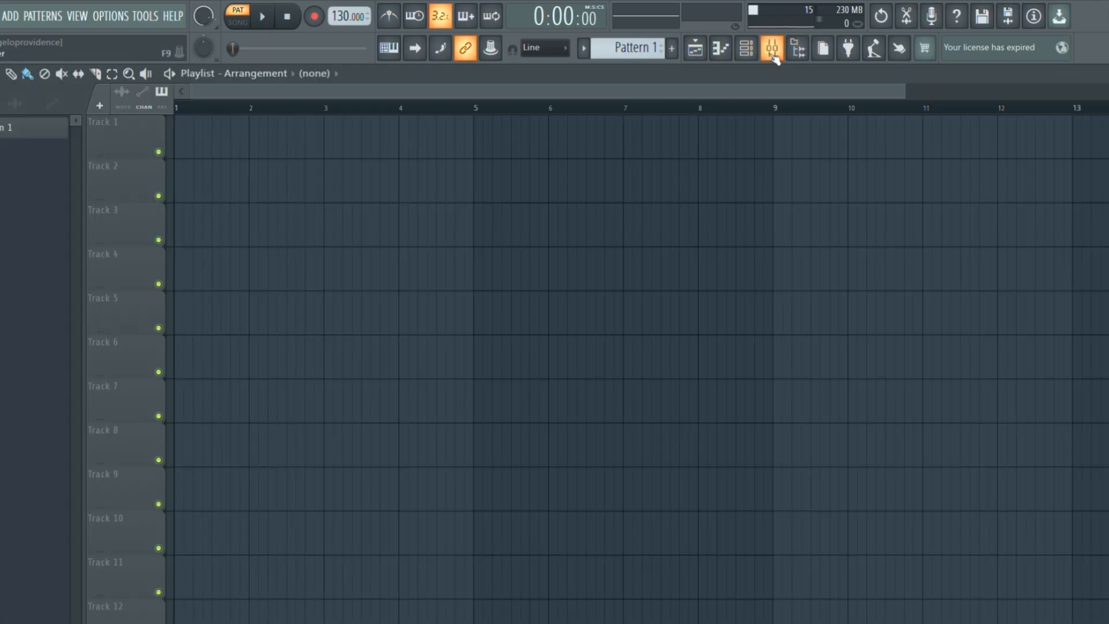
pyautogui.click(774, 55)
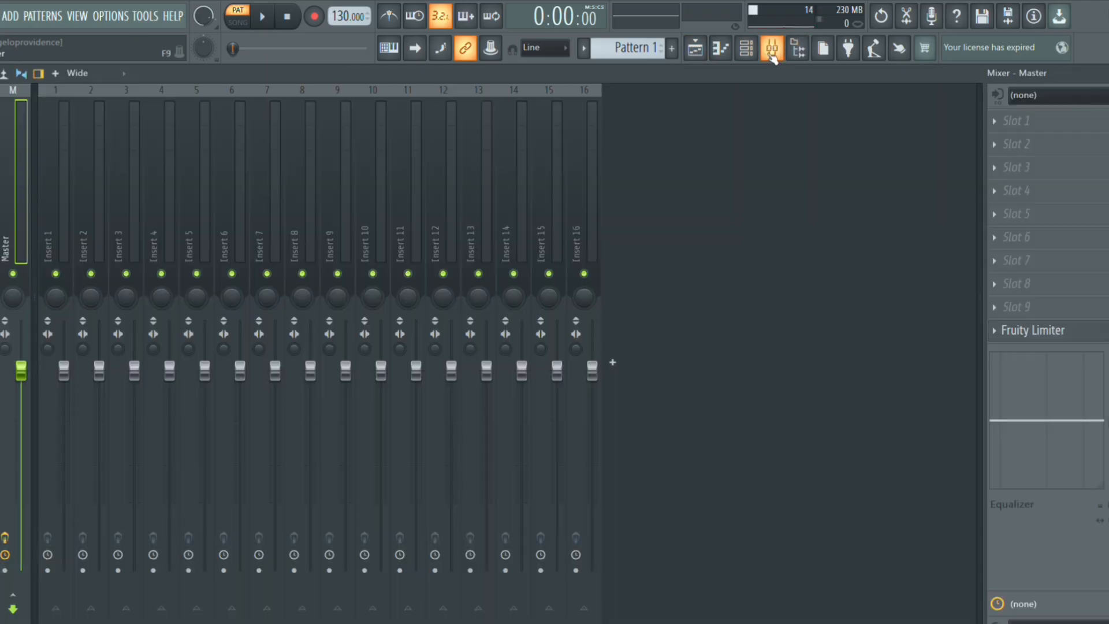
pyautogui.click(698, 53)
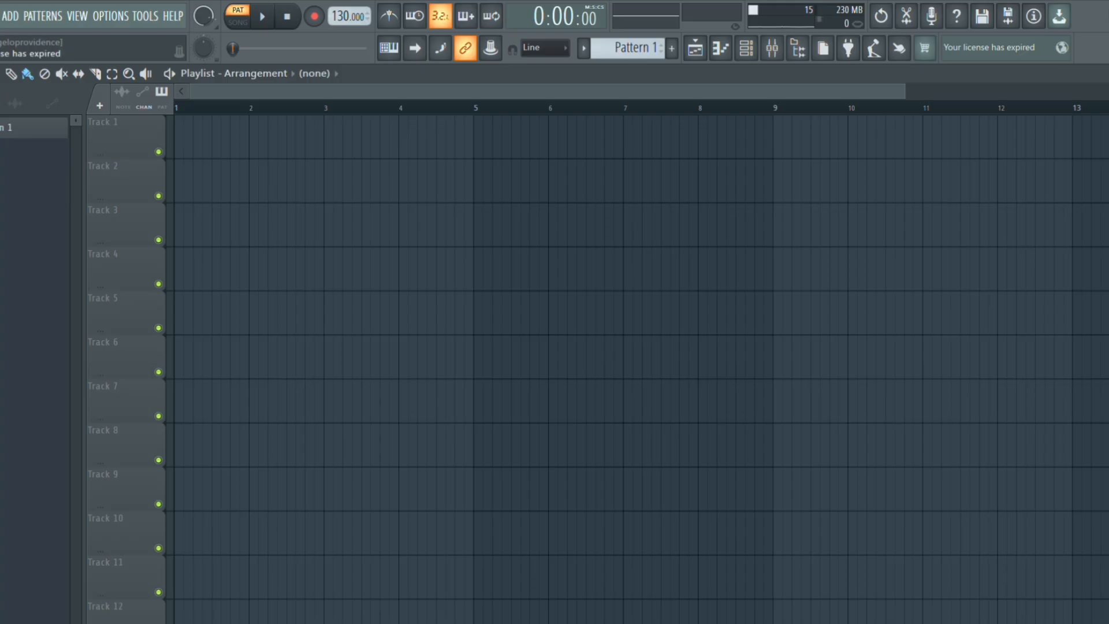
pyautogui.click(1108, 73)
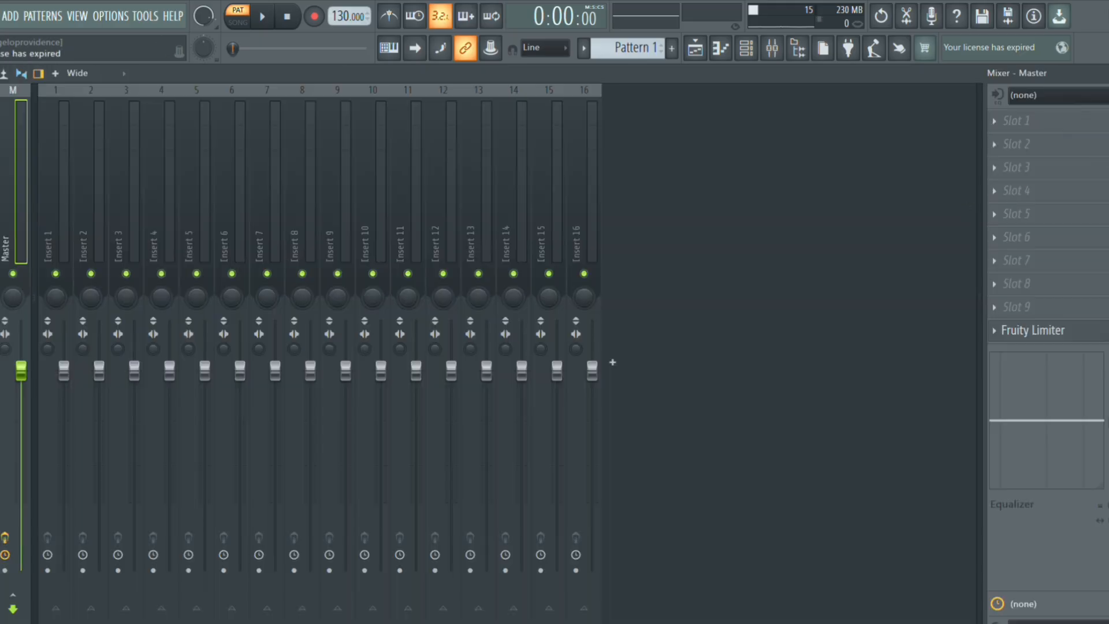
pyautogui.click(1108, 74)
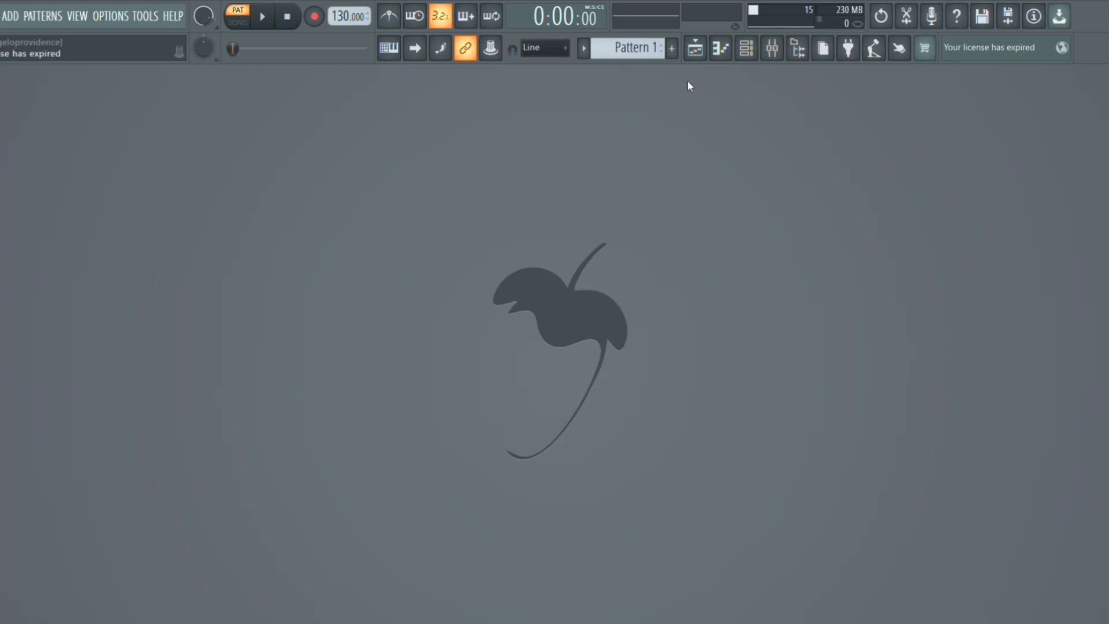
# - Bring up the Playlist with the Mixer over it, and dismiss both windows one after the other
pyautogui.press('F5')
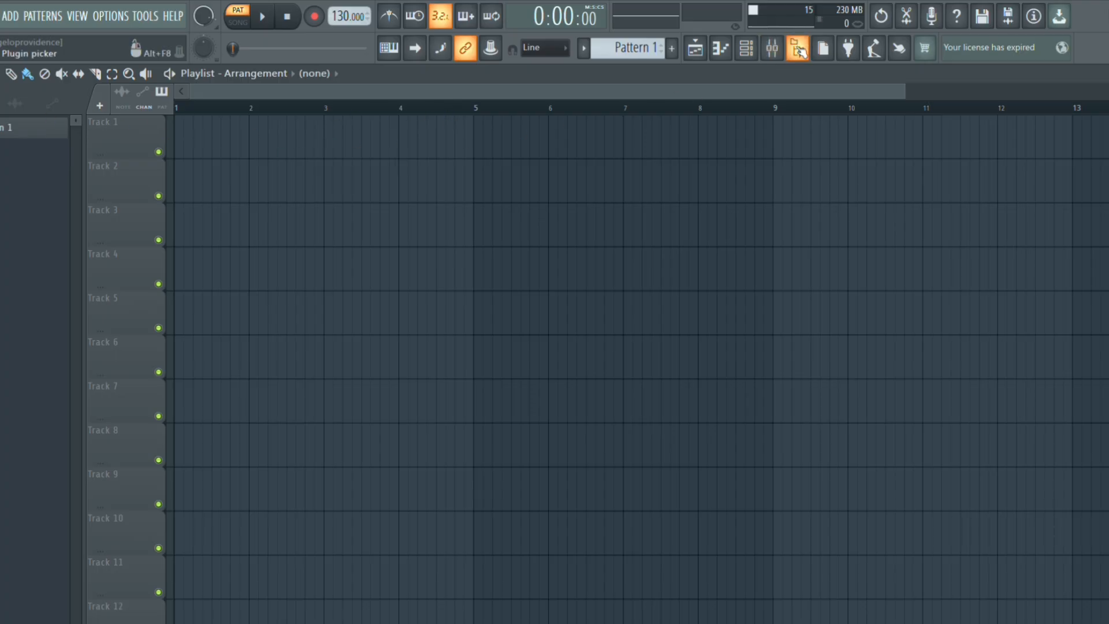
pyautogui.click(777, 56)
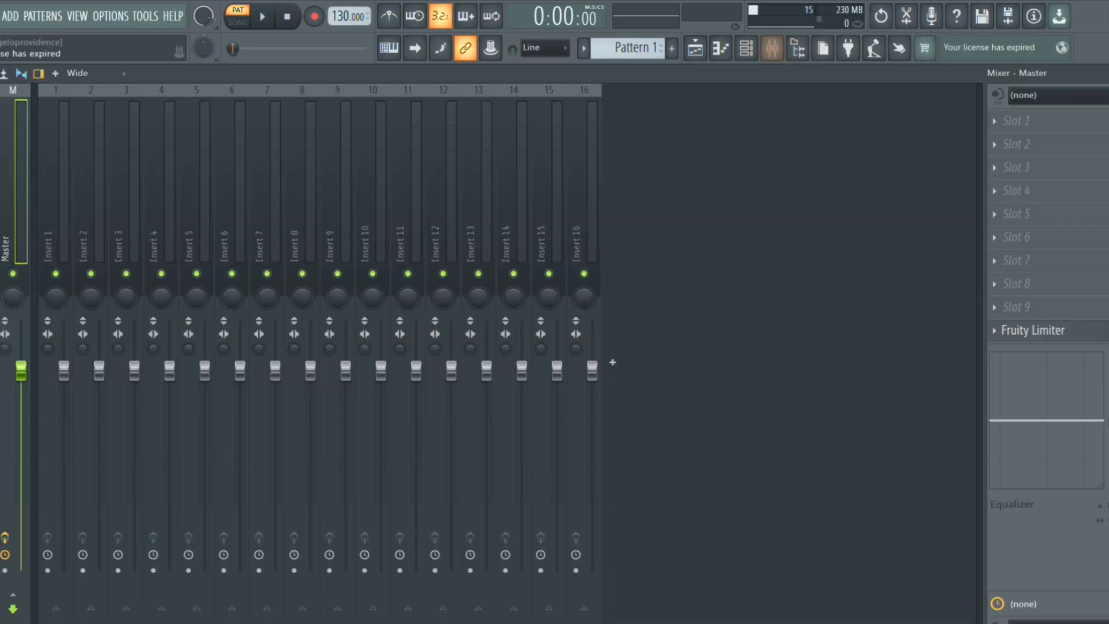
pyautogui.press('Escape')
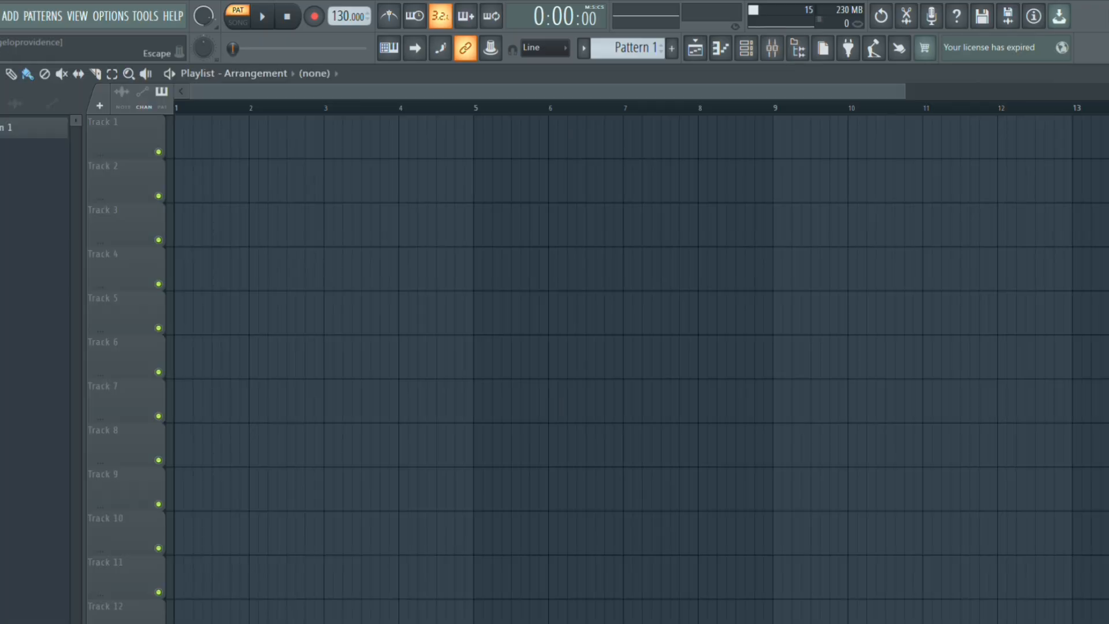
pyautogui.press('Escape')
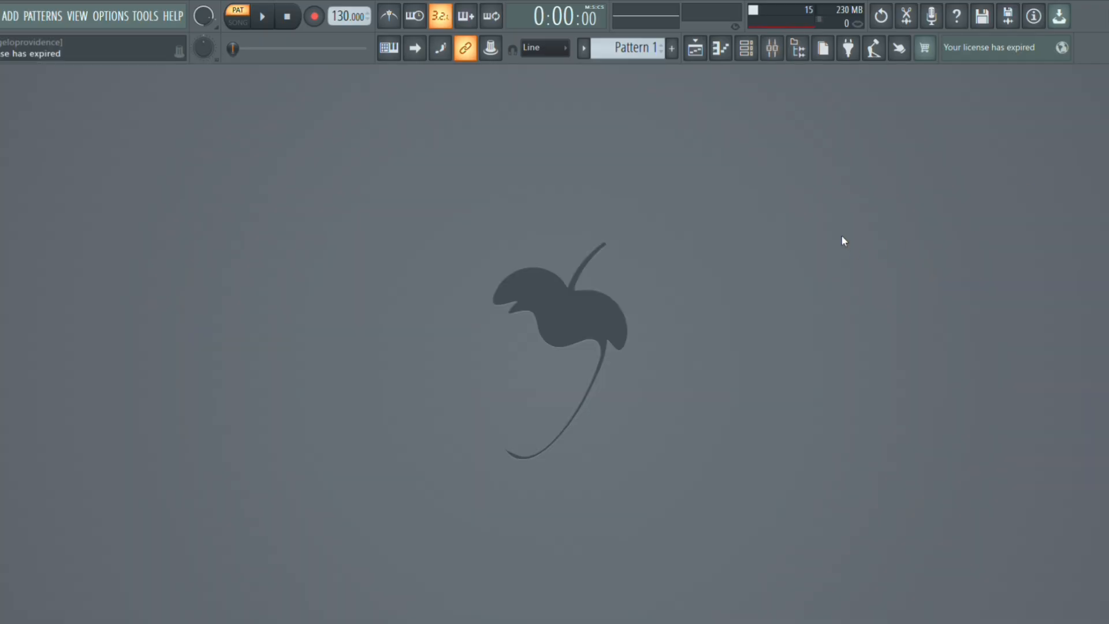
# - Show the Mixer on its own twice, closing it each time
pyautogui.click(773, 49)
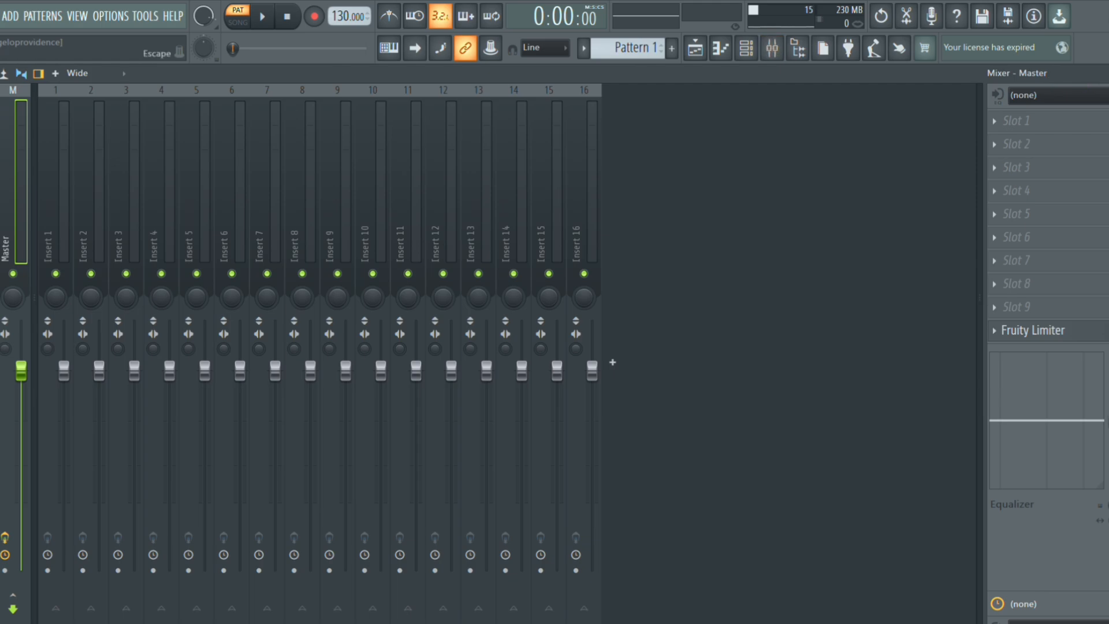
pyautogui.press('Escape')
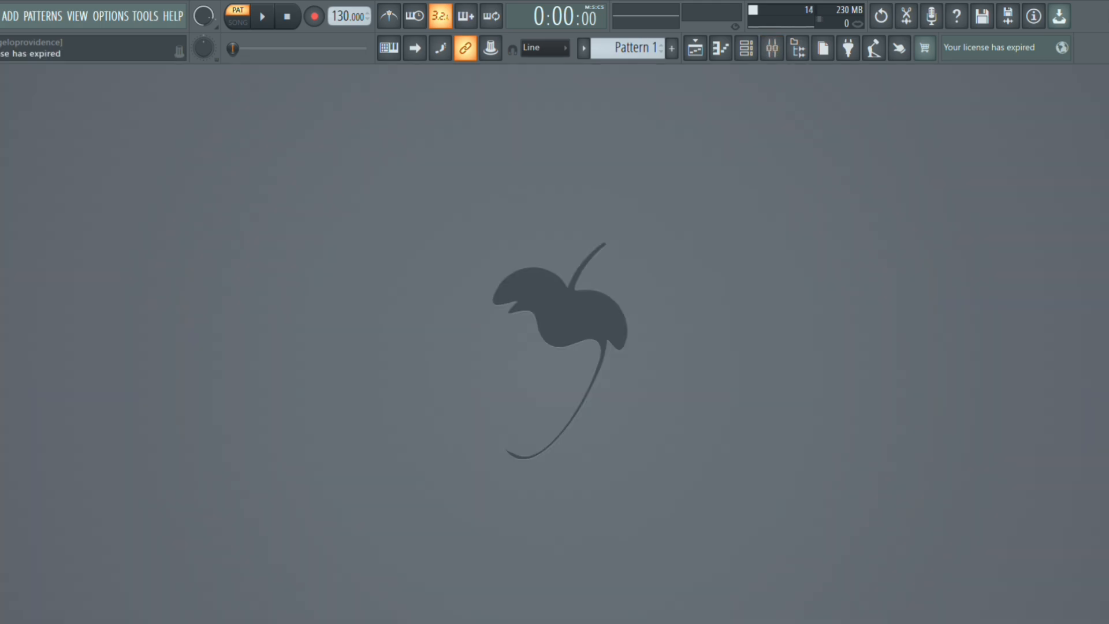
pyautogui.press('F9')
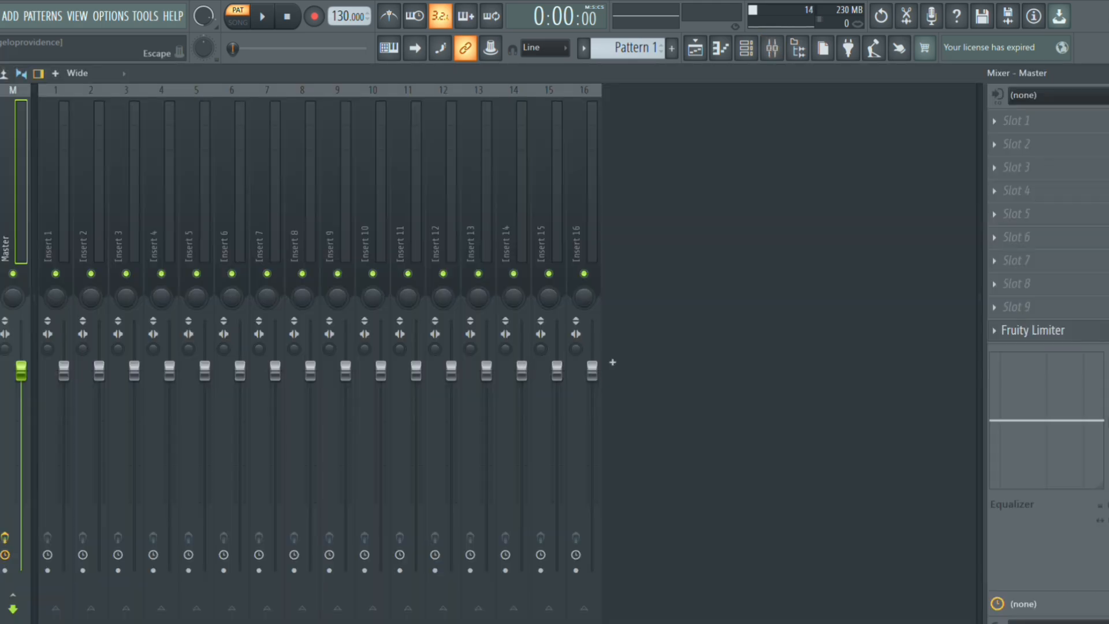
pyautogui.press('Escape')
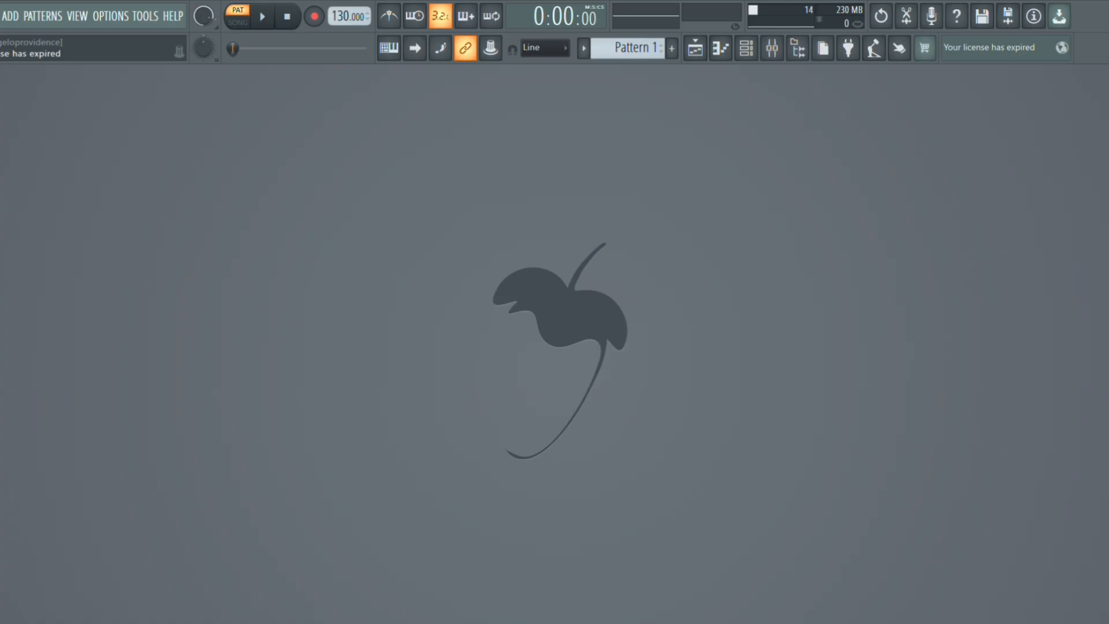
# - Set Playlist Track 1 to audio track mode, routed to mixer track Insert 1
pyautogui.press('F5')
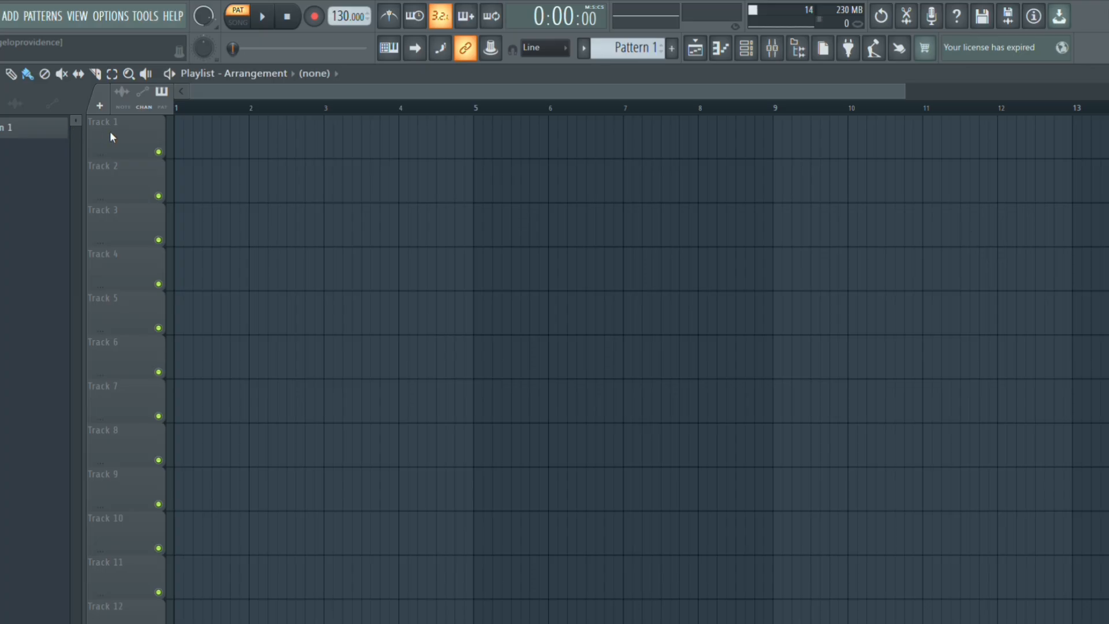
pyautogui.click(776, 58)
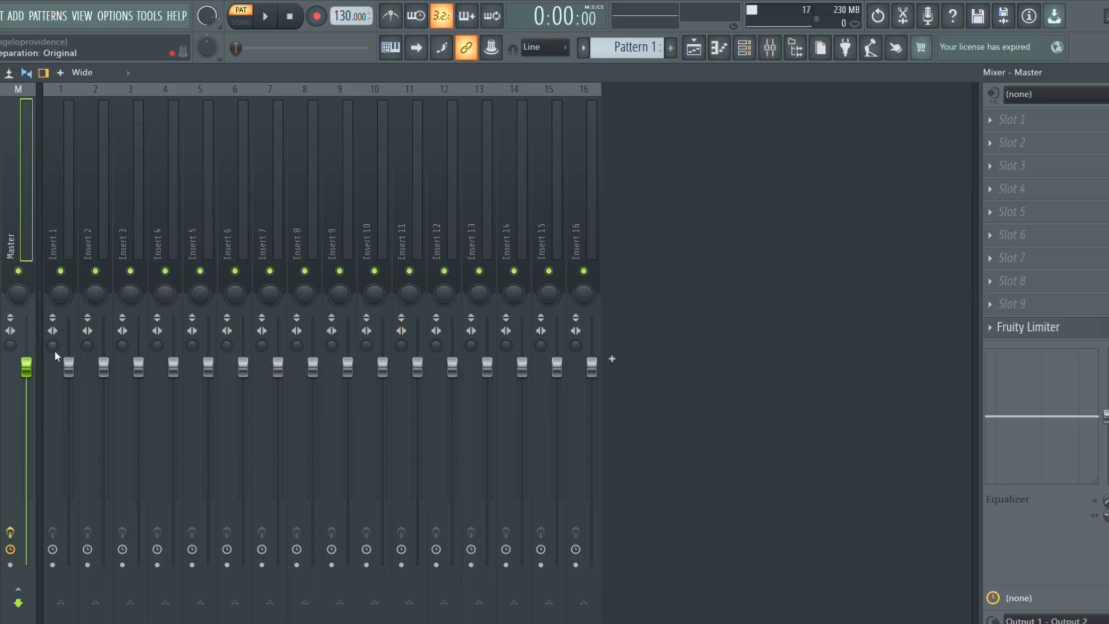
pyautogui.click(694, 51)
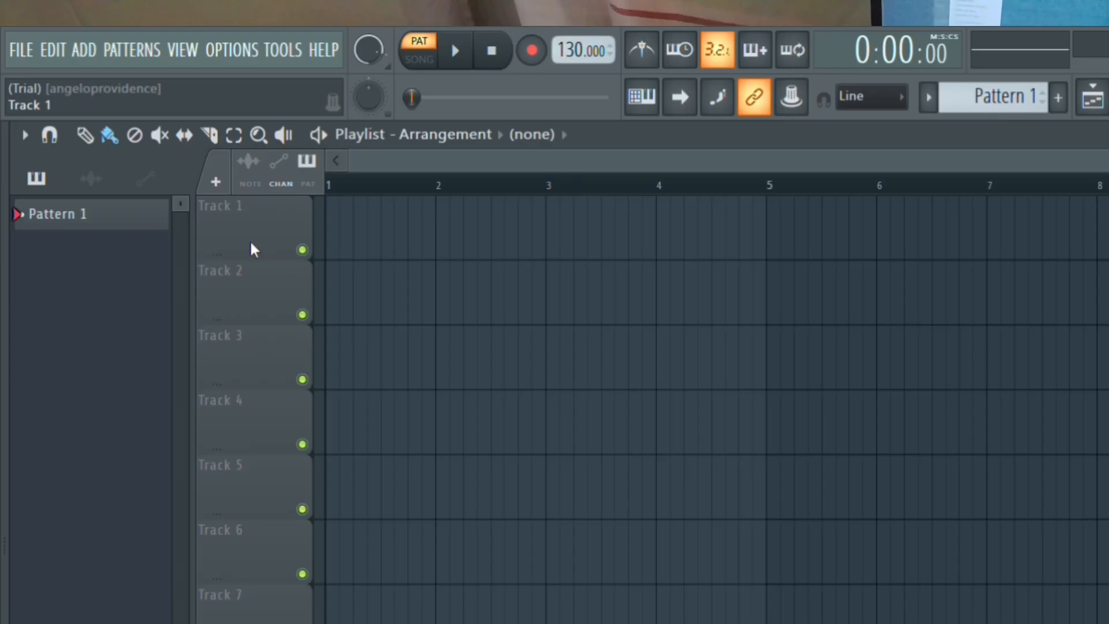
pyautogui.rightClick(148, 82)
pyautogui.moveTo(261, 355)
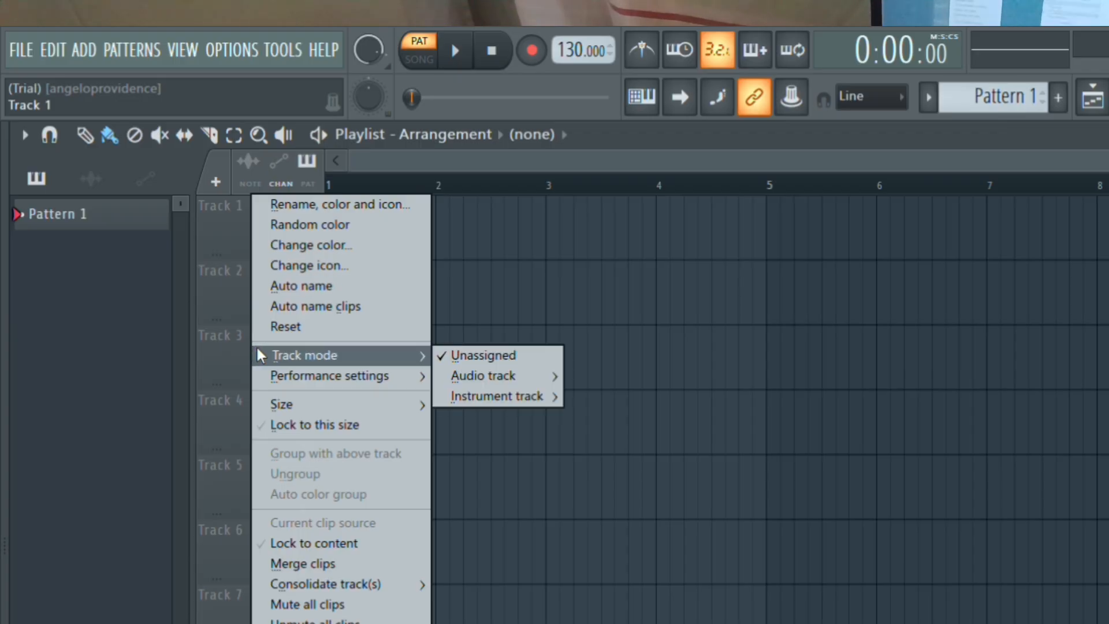
pyautogui.moveTo(502, 396)
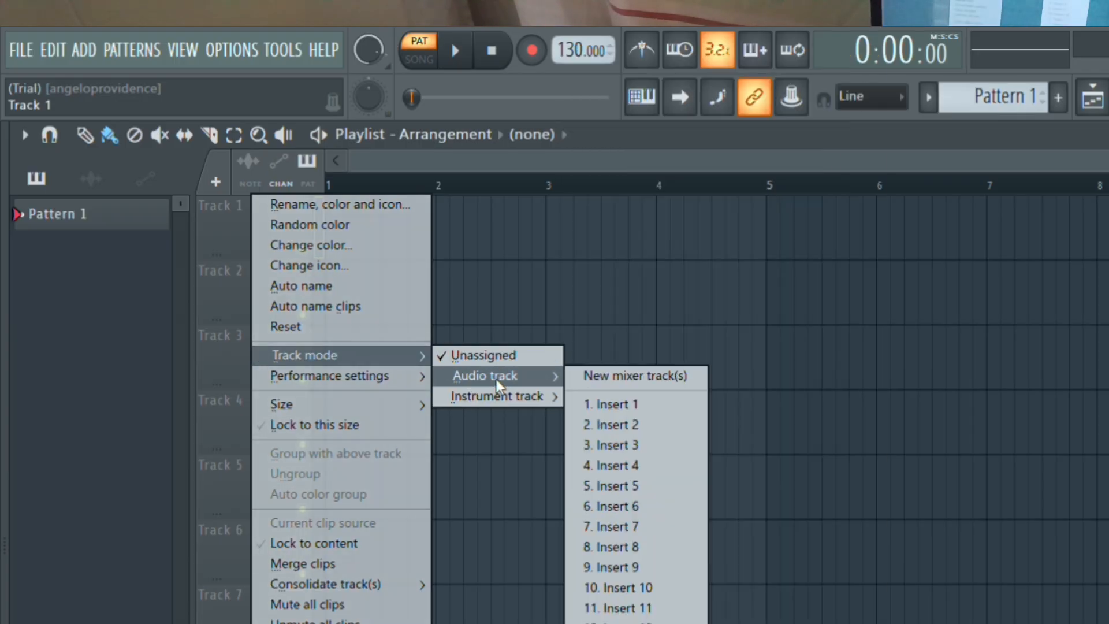
pyautogui.click(618, 404)
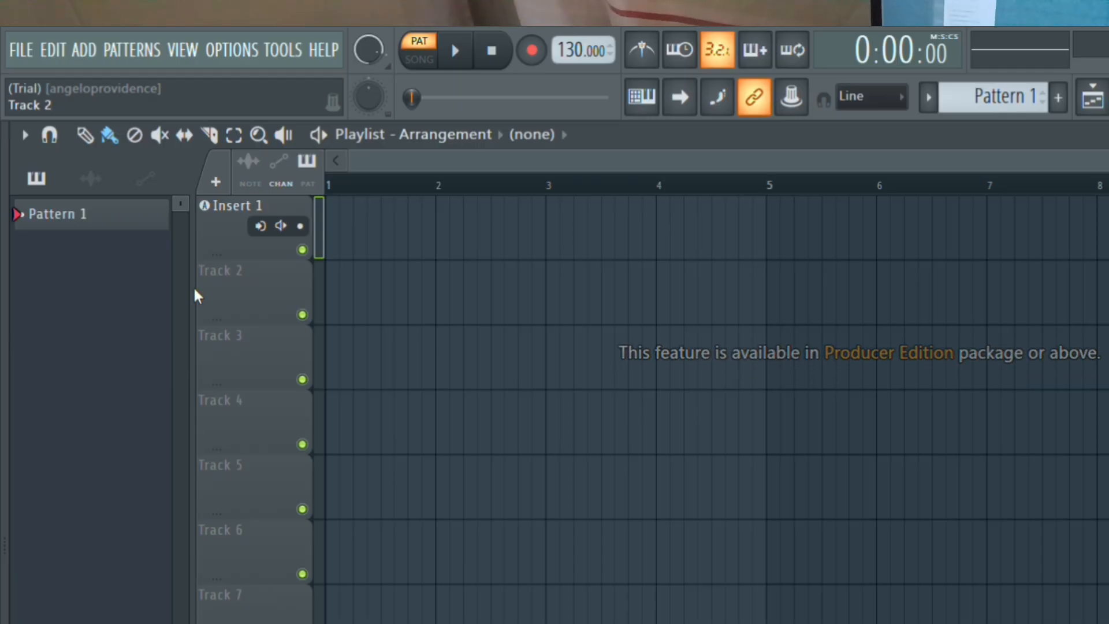
# - Set Playlist Track 2 to audio track mode, routed to mixer track Insert 2
pyautogui.rightClick(233, 302)
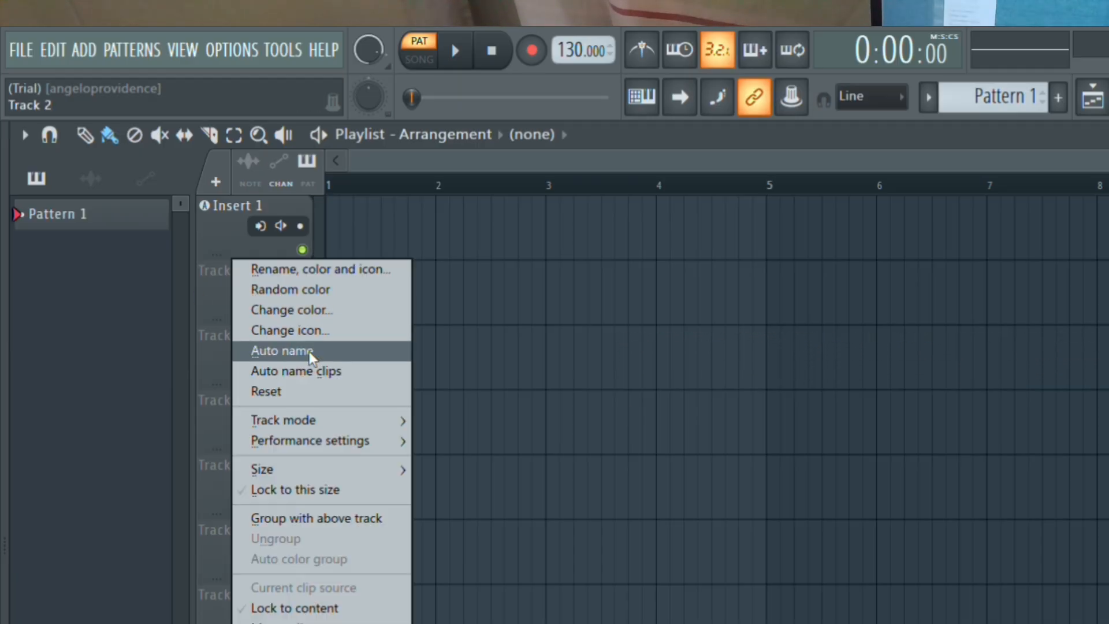
pyautogui.moveTo(300, 428)
pyautogui.moveTo(439, 442)
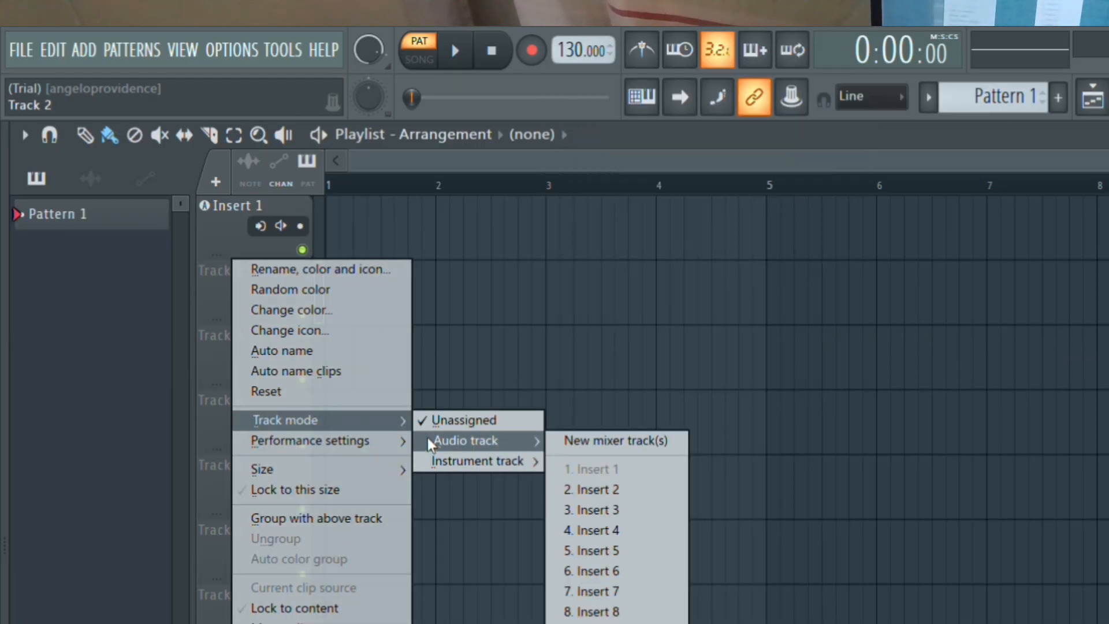
pyautogui.click(599, 489)
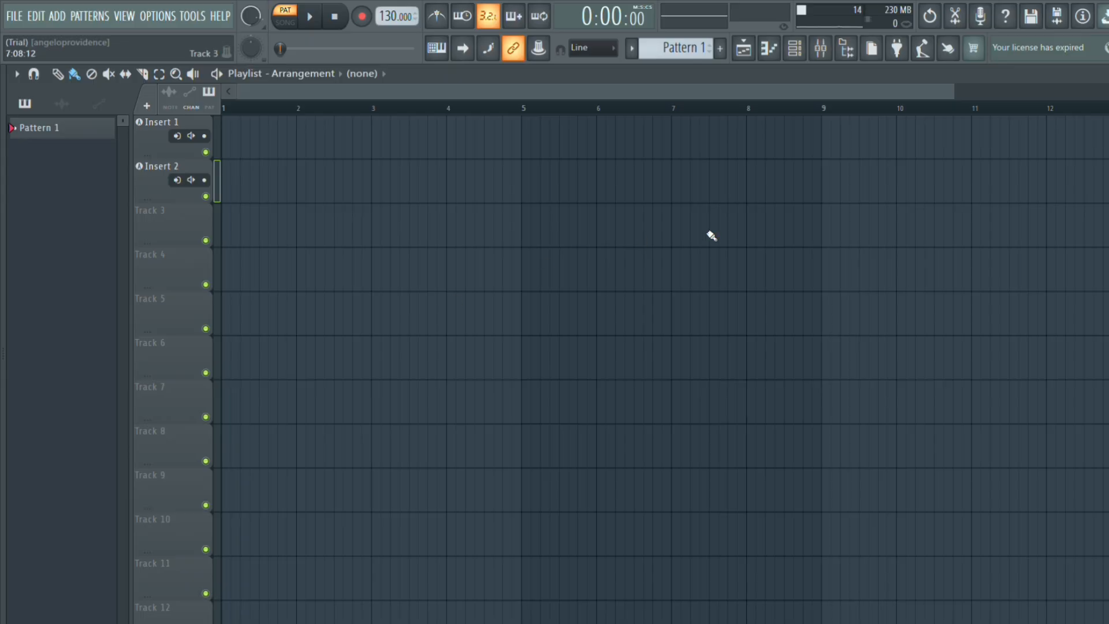
# - Set mixer track Insert 2's audio input to the stereo Input 1 - Input 2 and accept recording from external input only
pyautogui.click(823, 55)
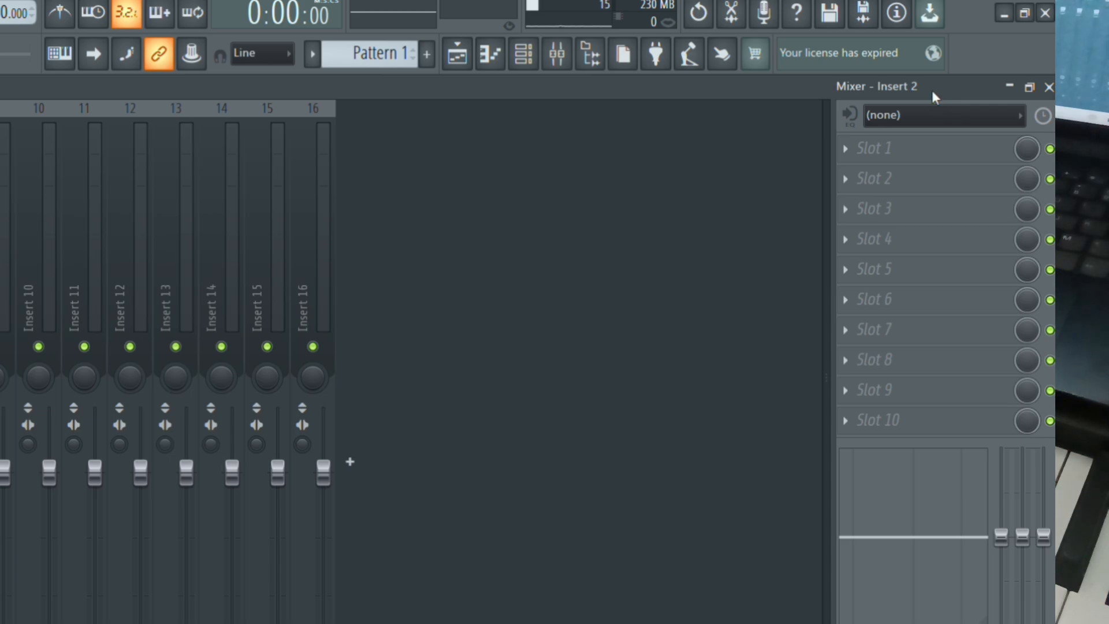
pyautogui.click(953, 115)
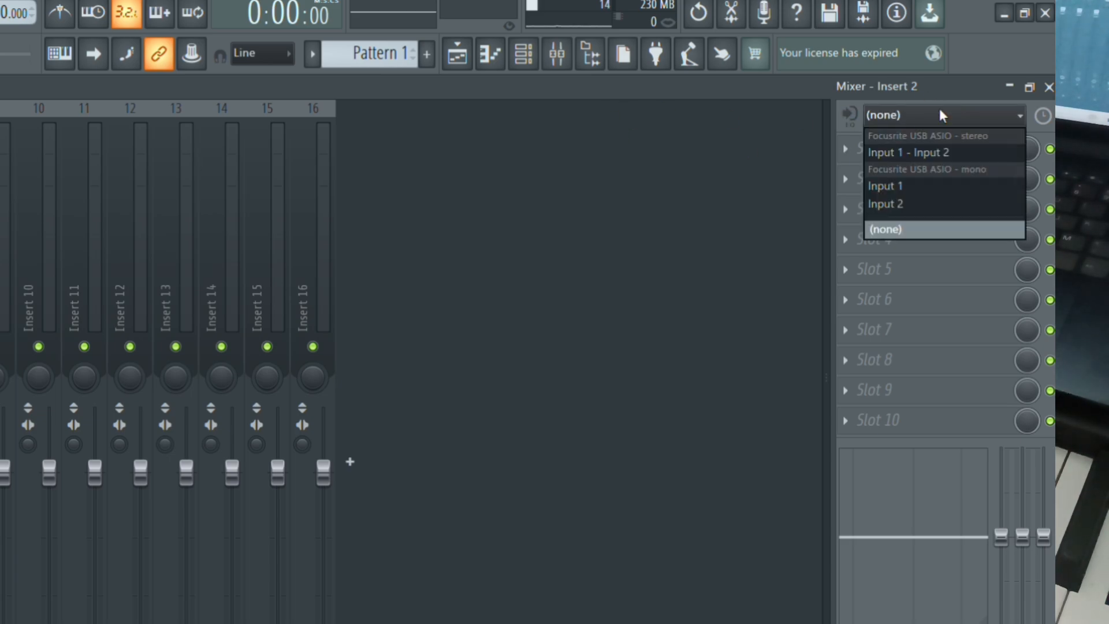
pyautogui.click(902, 153)
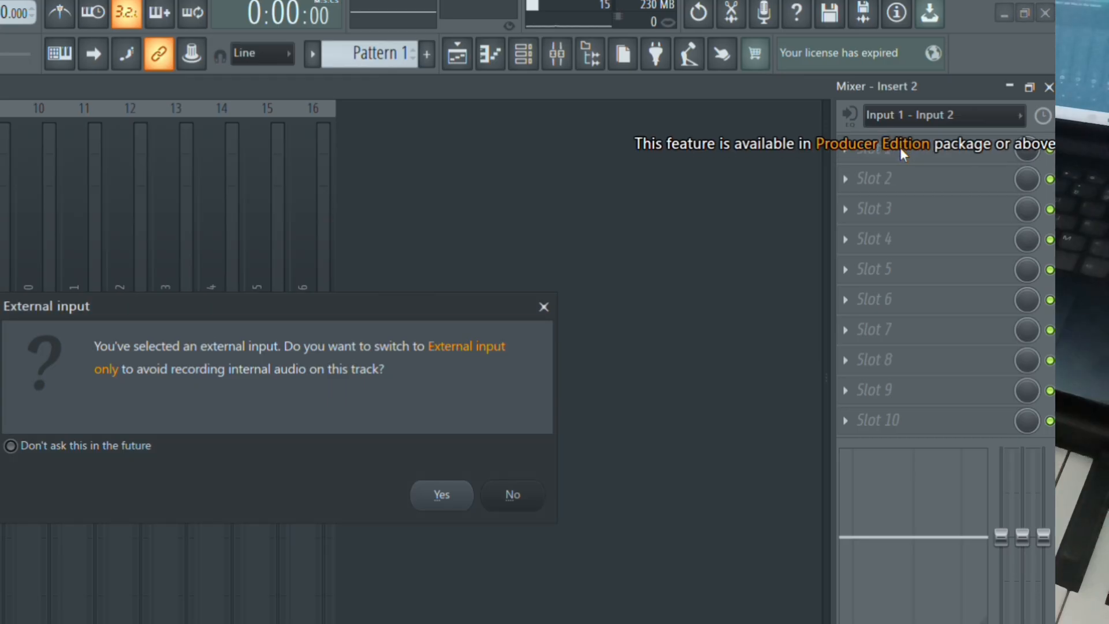
pyautogui.click(438, 499)
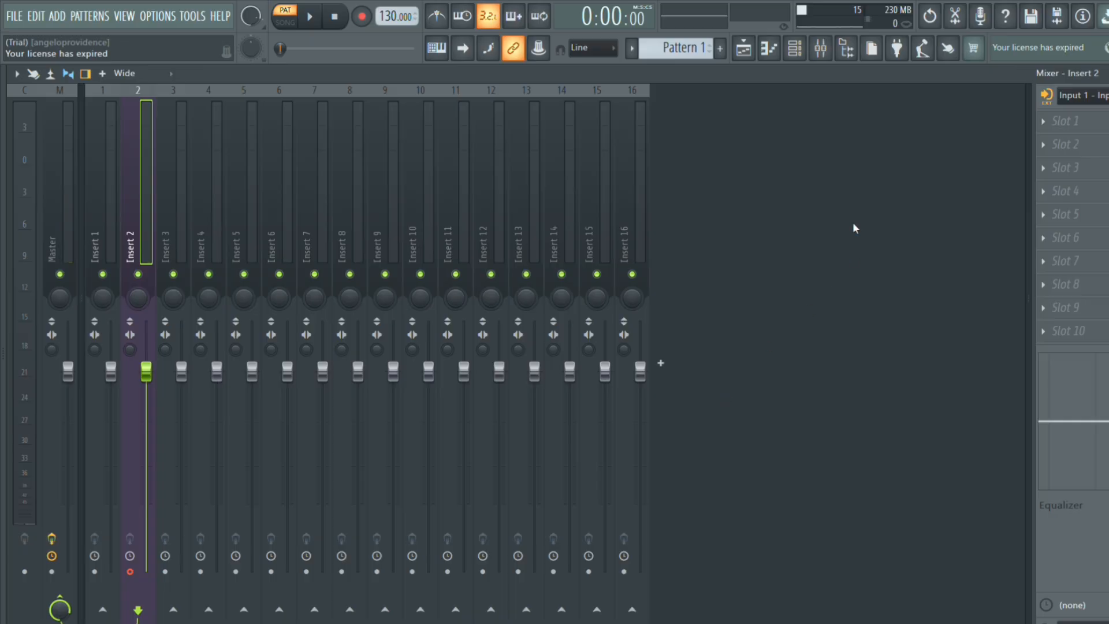
# - Show the Playlist and add an empty Audio Clip channel to the project
pyautogui.click(750, 54)
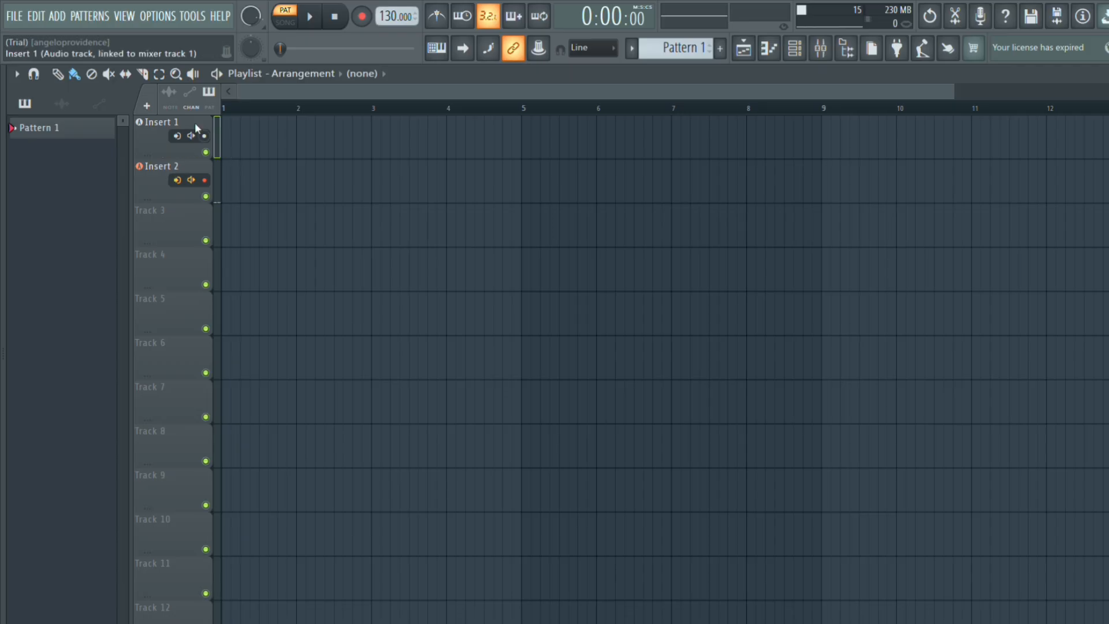
pyautogui.click(56, 17)
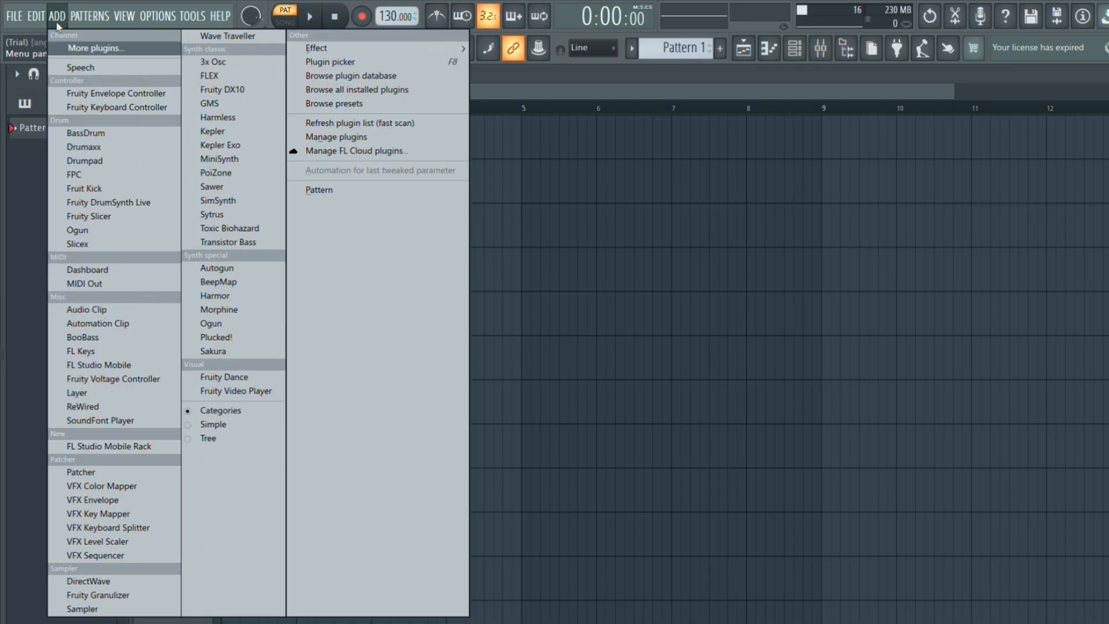
pyautogui.click(113, 317)
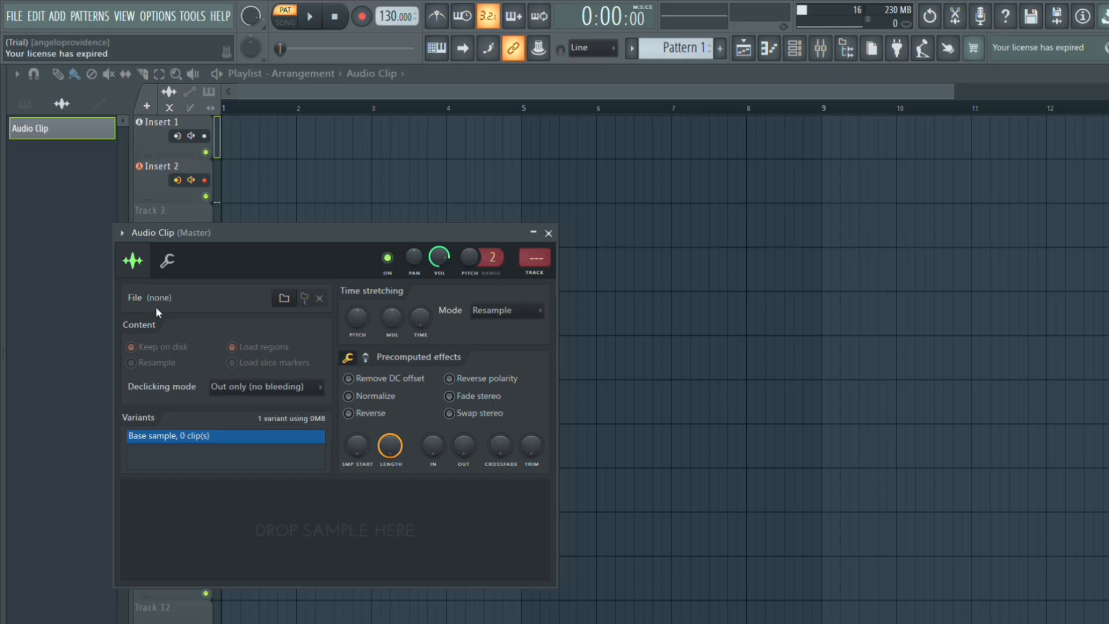
pyautogui.click(284, 305)
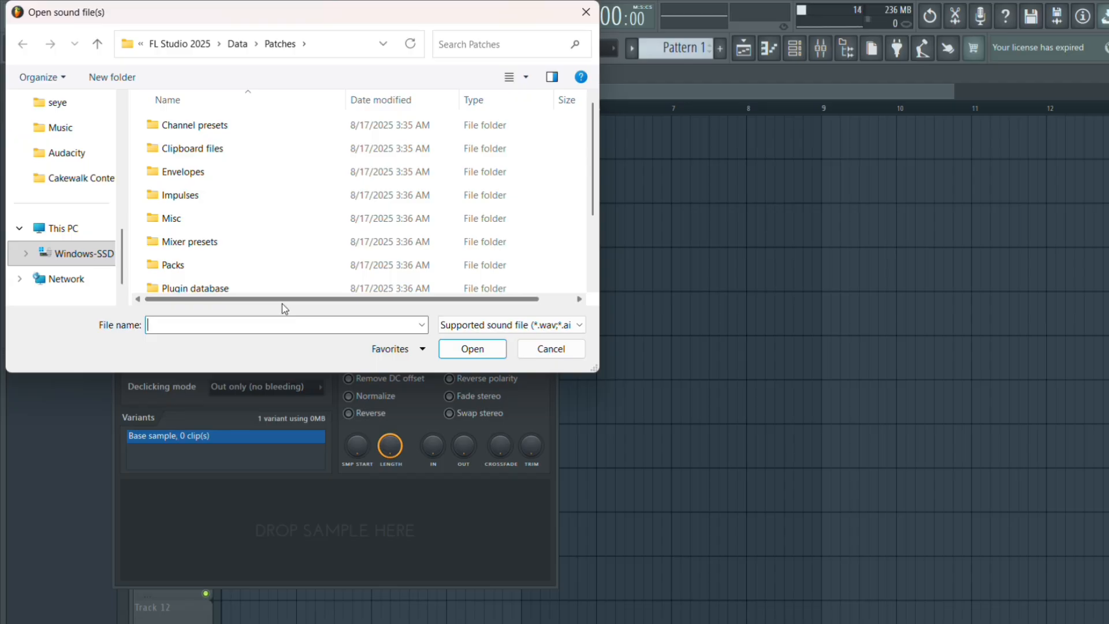
pyautogui.moveTo(122, 238); pyautogui.dragTo(122, 247)
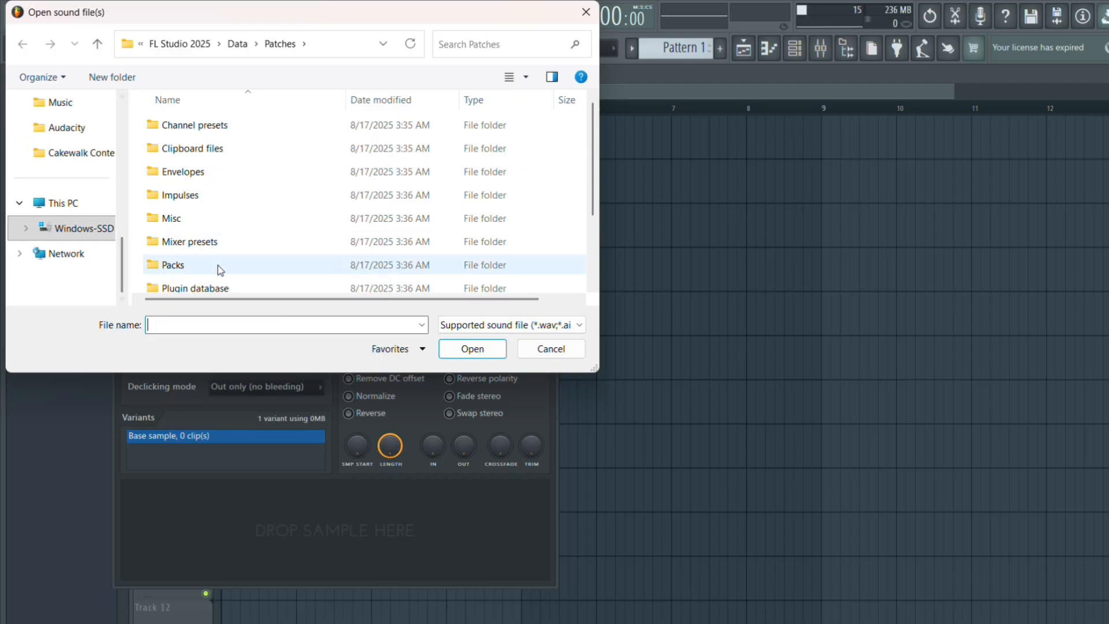
pyautogui.scroll(-1, 219, 268)
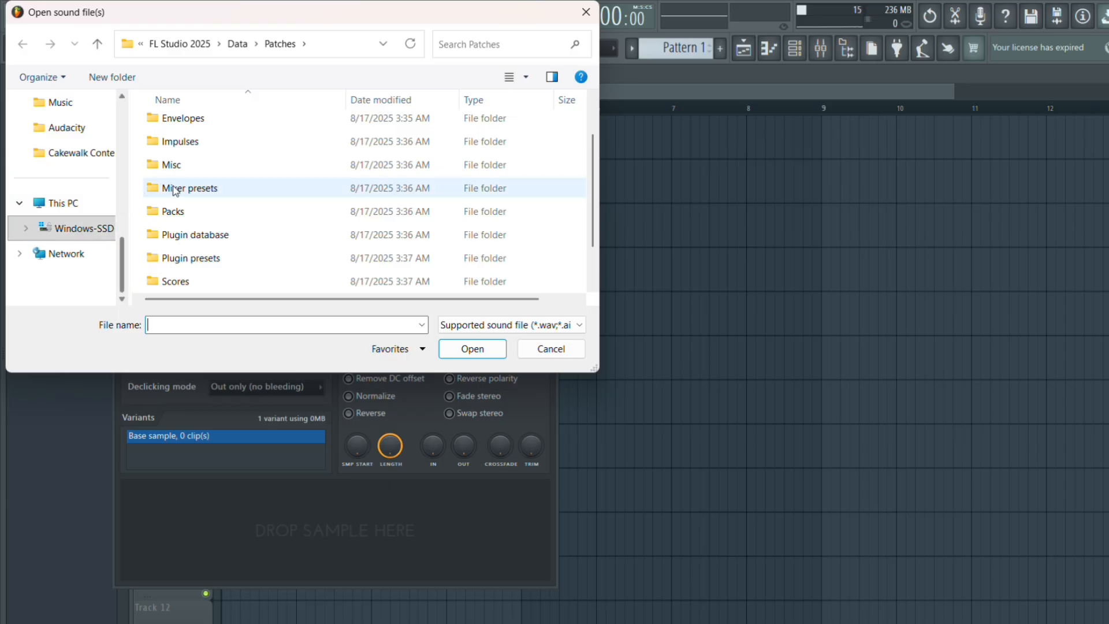
pyautogui.scroll(1, 205, 160)
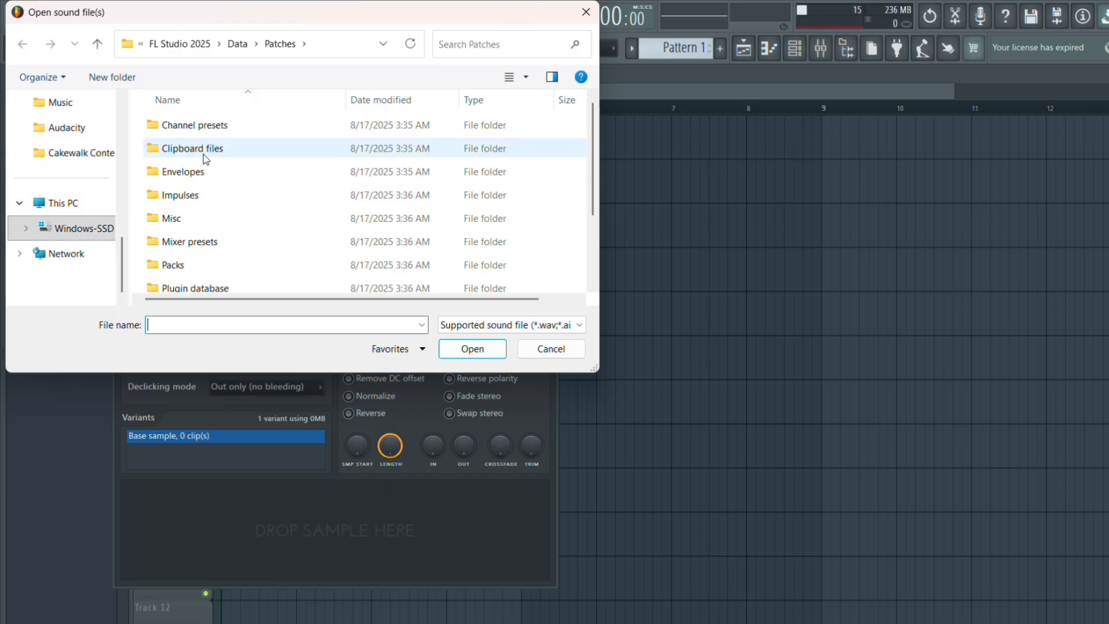
pyautogui.click(80, 236)
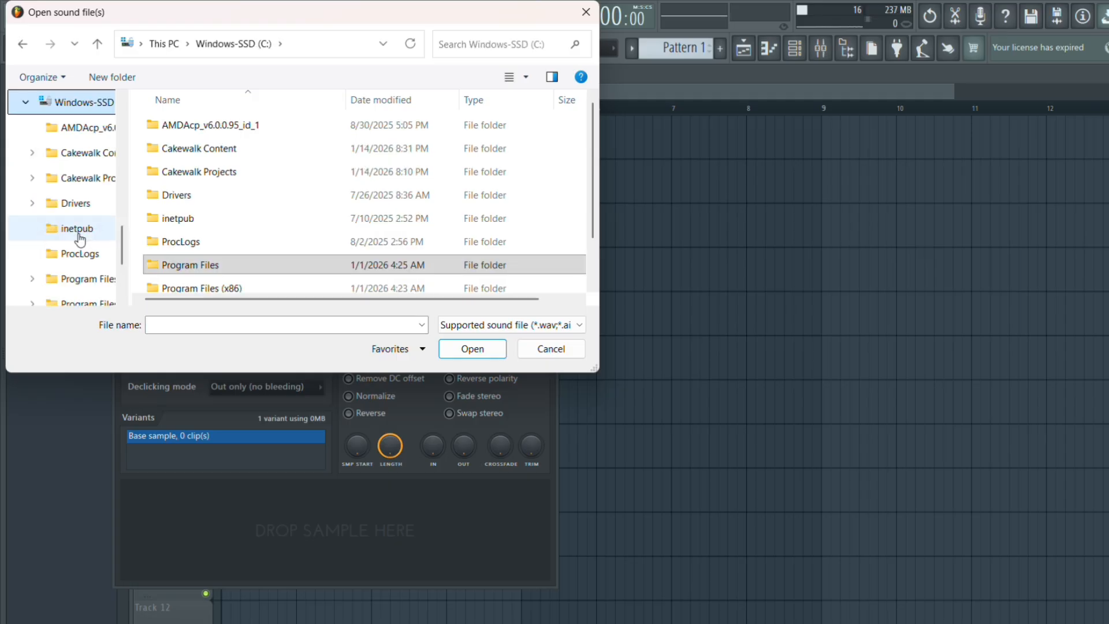
pyautogui.doubleClick(213, 179)
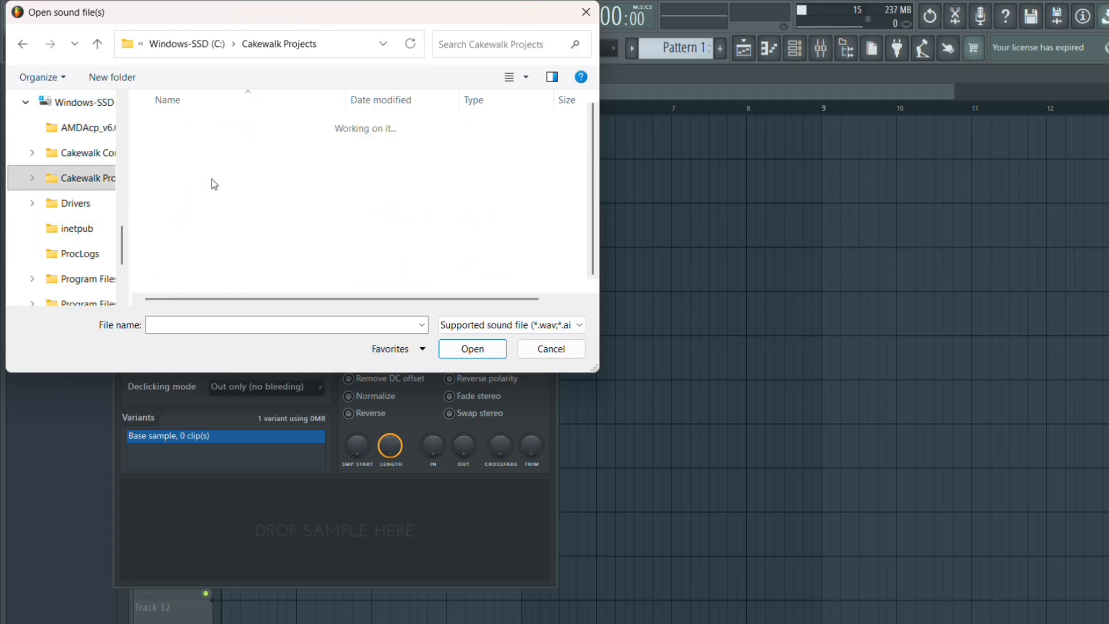
pyautogui.scroll(-1, 213, 210)
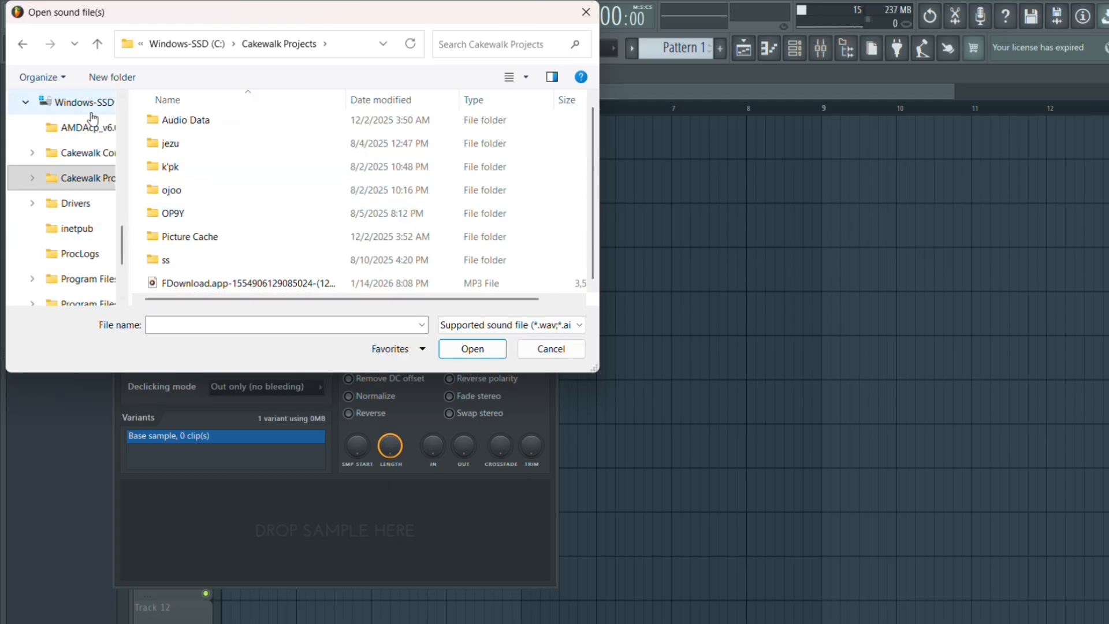
pyautogui.click(23, 44)
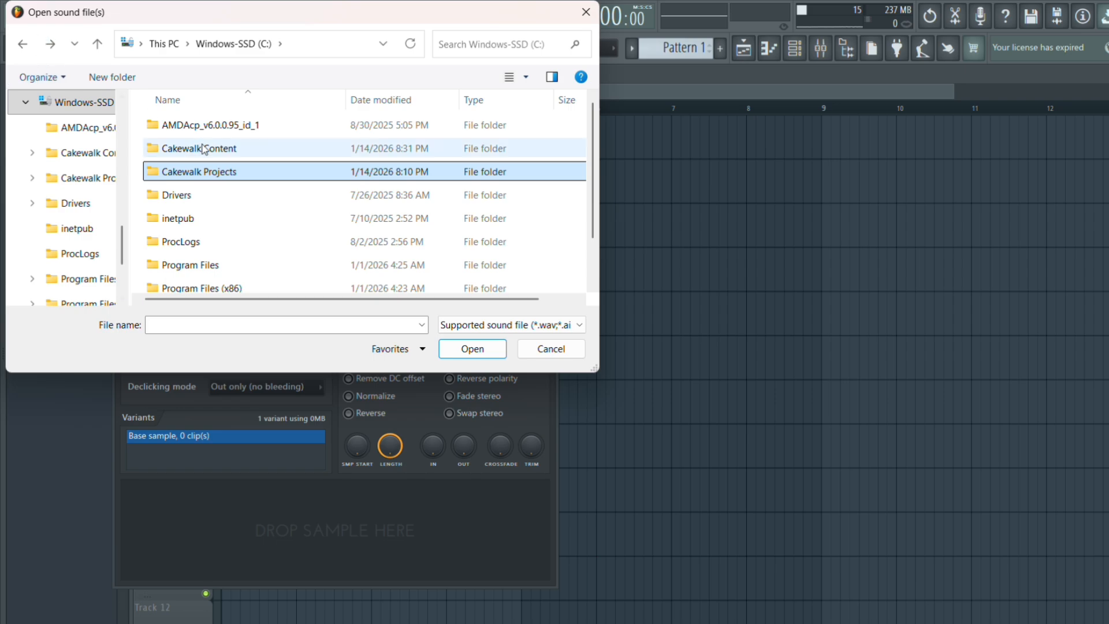
pyautogui.click(204, 149)
pyautogui.doubleClick(204, 149)
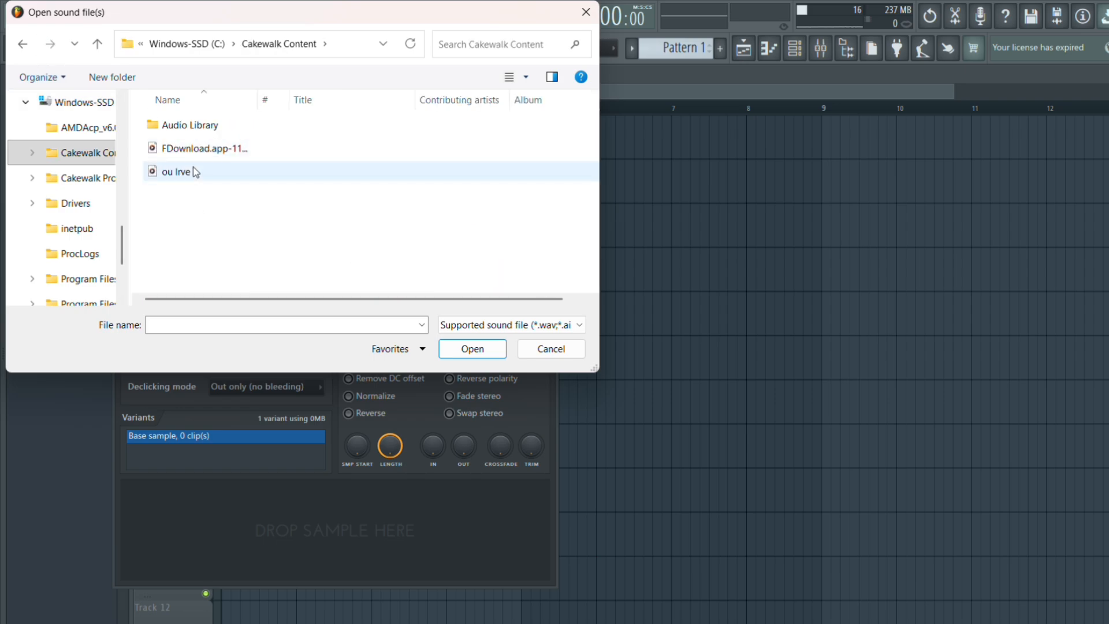
pyautogui.doubleClick(190, 148)
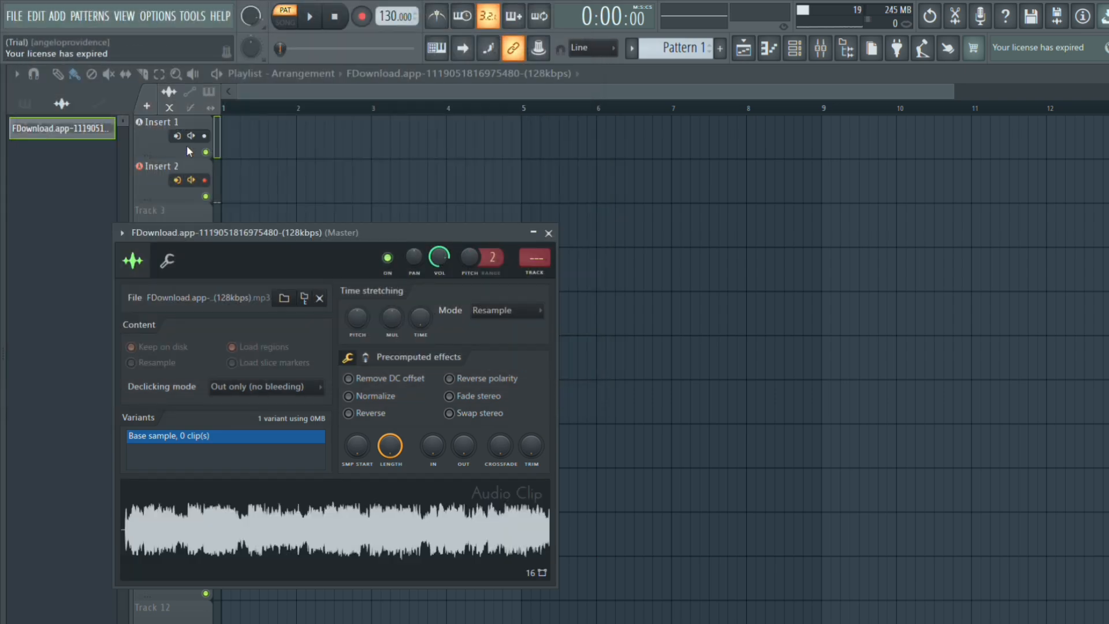
# - Preview the loaded sample, place it in the Playlist and move its clip onto the Insert 1 track, starting at bar 1
pyautogui.click(339, 559)
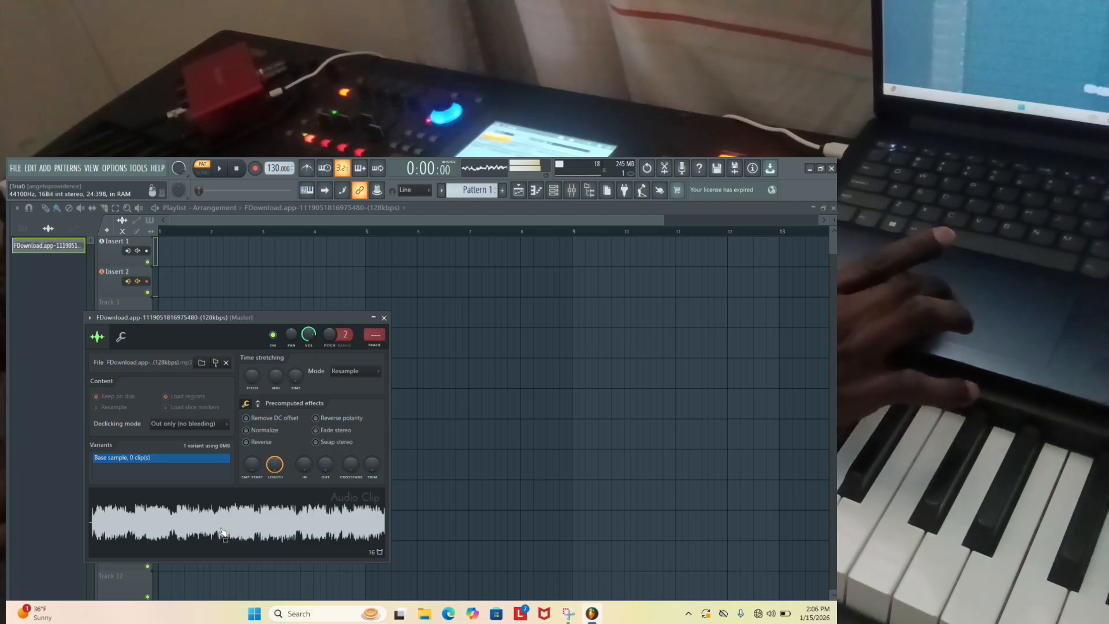
pyautogui.moveTo(223, 532); pyautogui.dragTo(219, 353)
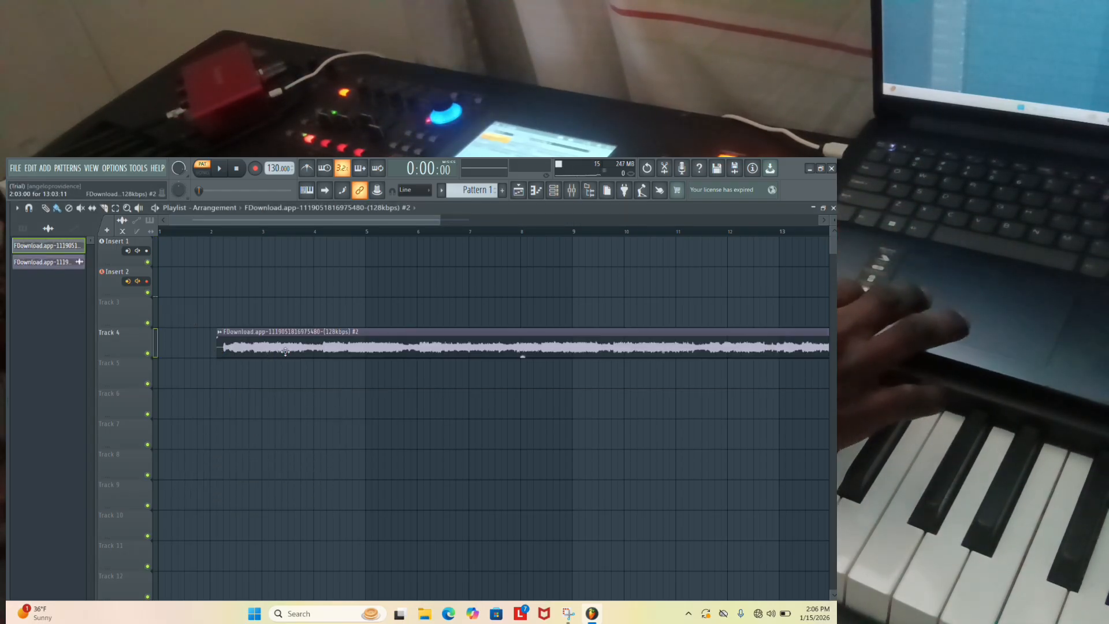
pyautogui.moveTo(285, 353); pyautogui.dragTo(229, 244)
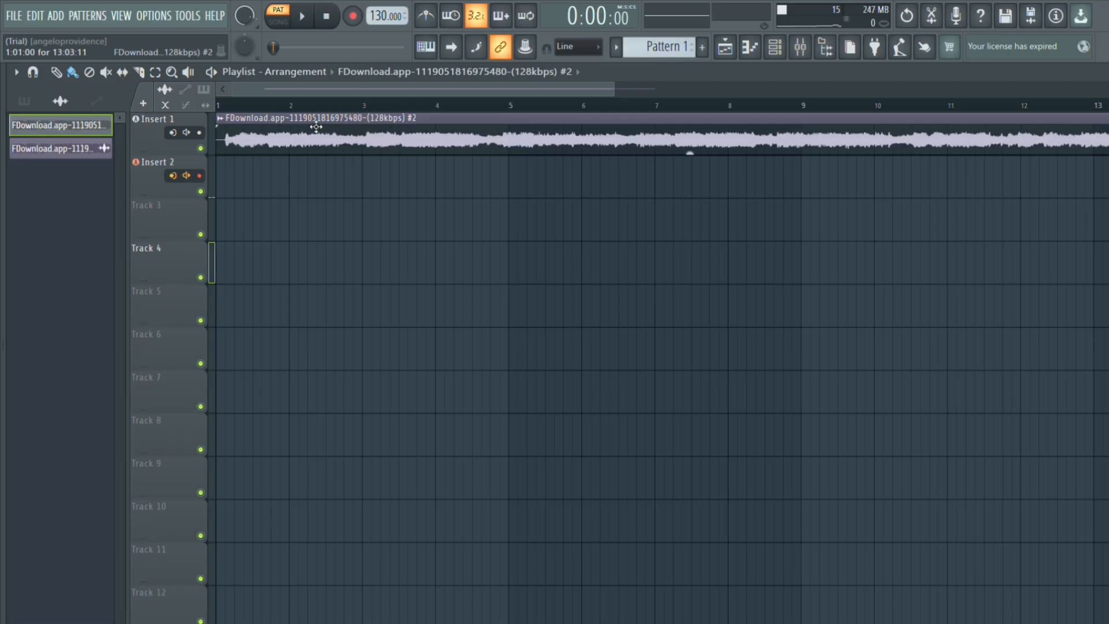
pyautogui.moveTo(316, 126)
pyautogui.mouseDown()
pyautogui.moveTo(433, 127)
pyautogui.moveTo(317, 295)
pyautogui.moveTo(426, 154)
pyautogui.moveTo(324, 385)
pyautogui.moveTo(284, 163)
pyautogui.moveTo(294, 139)
pyautogui.moveTo(675, 144)
pyautogui.moveTo(303, 136)
pyautogui.mouseUp()
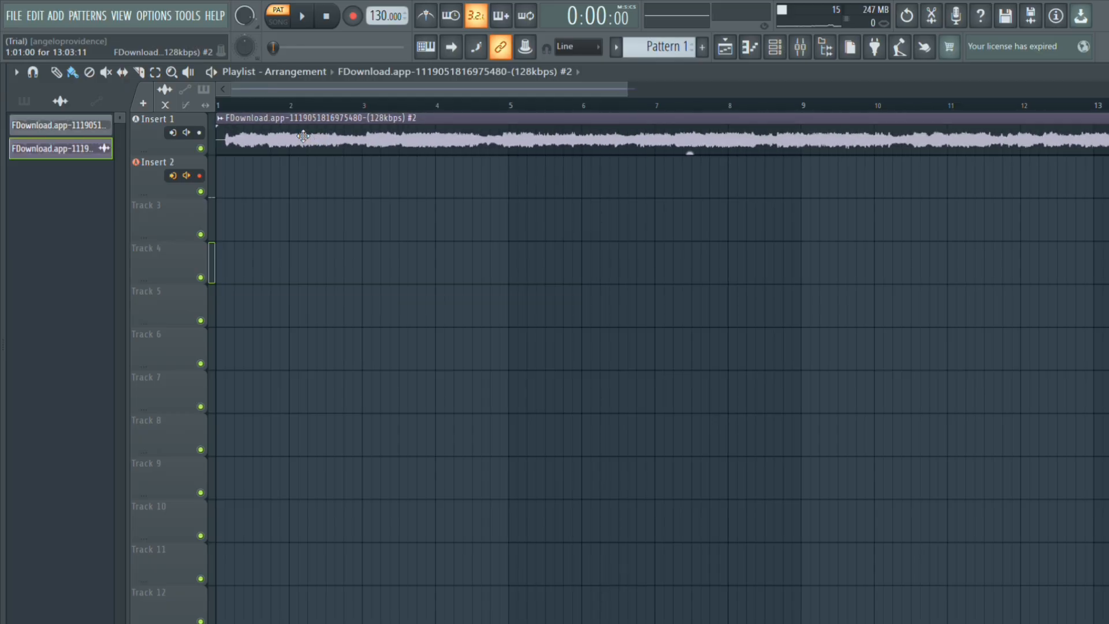
# - Mute the Insert 1 Playlist track and try playback in pattern mode
pyautogui.click(200, 148)
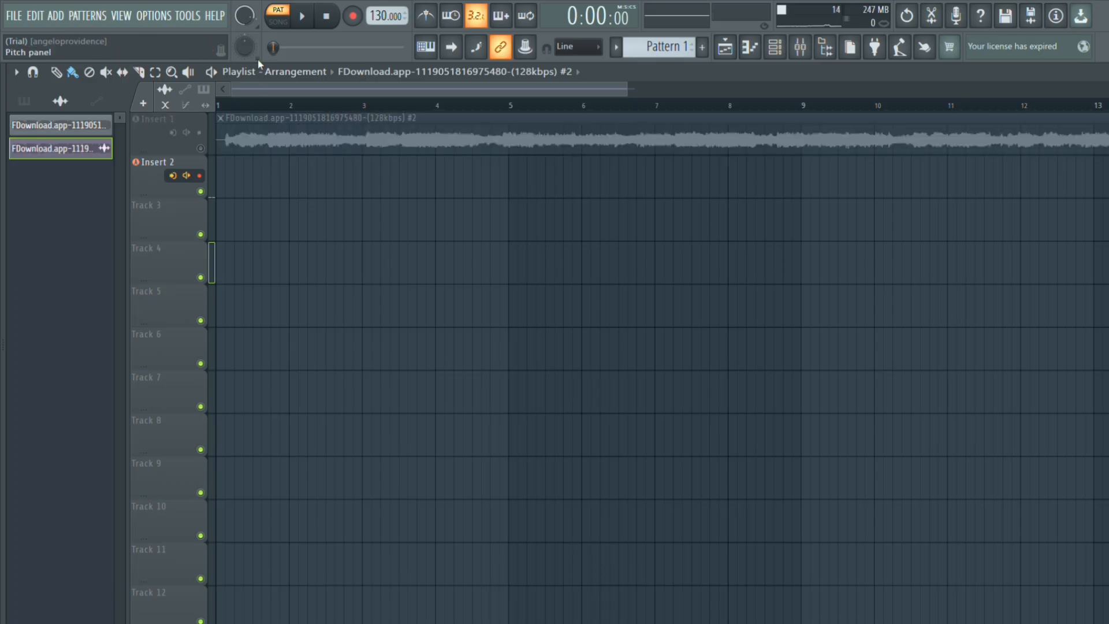
pyautogui.click(281, 24)
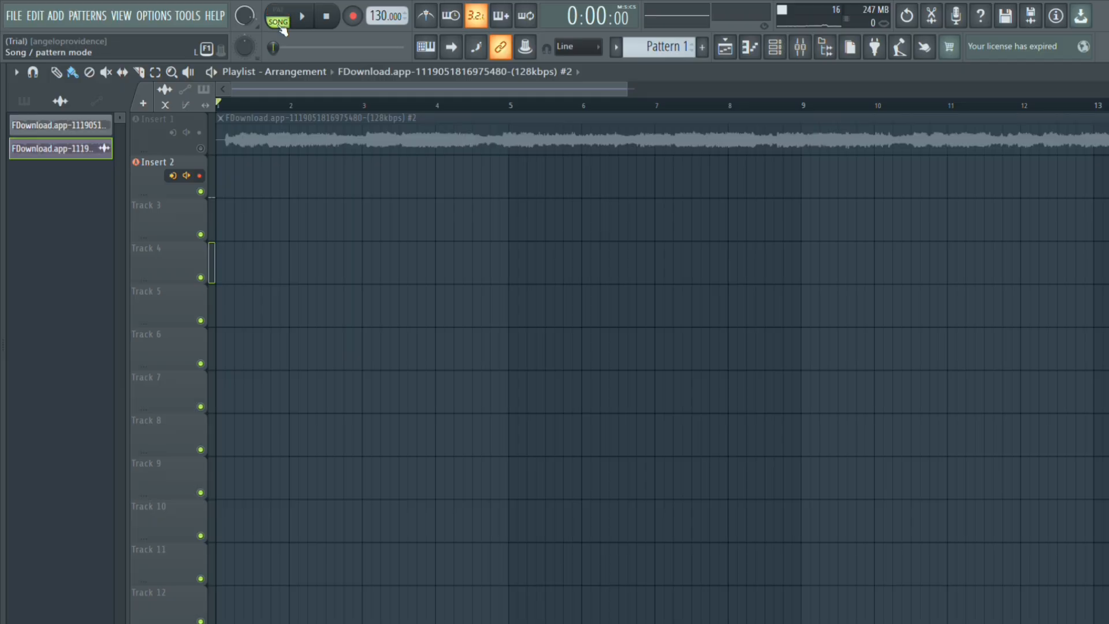
pyautogui.click(282, 11)
pyautogui.click(302, 21)
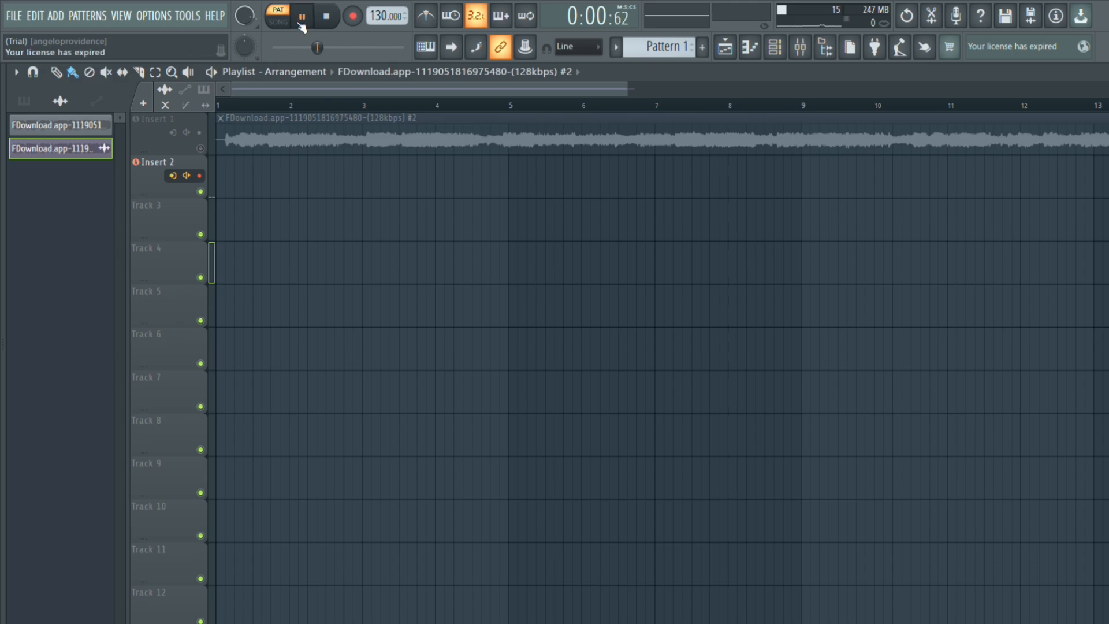
pyautogui.click(301, 21)
# - Set playback to song mode and unmute the Insert 1 track to play the audio clip
pyautogui.click(278, 22)
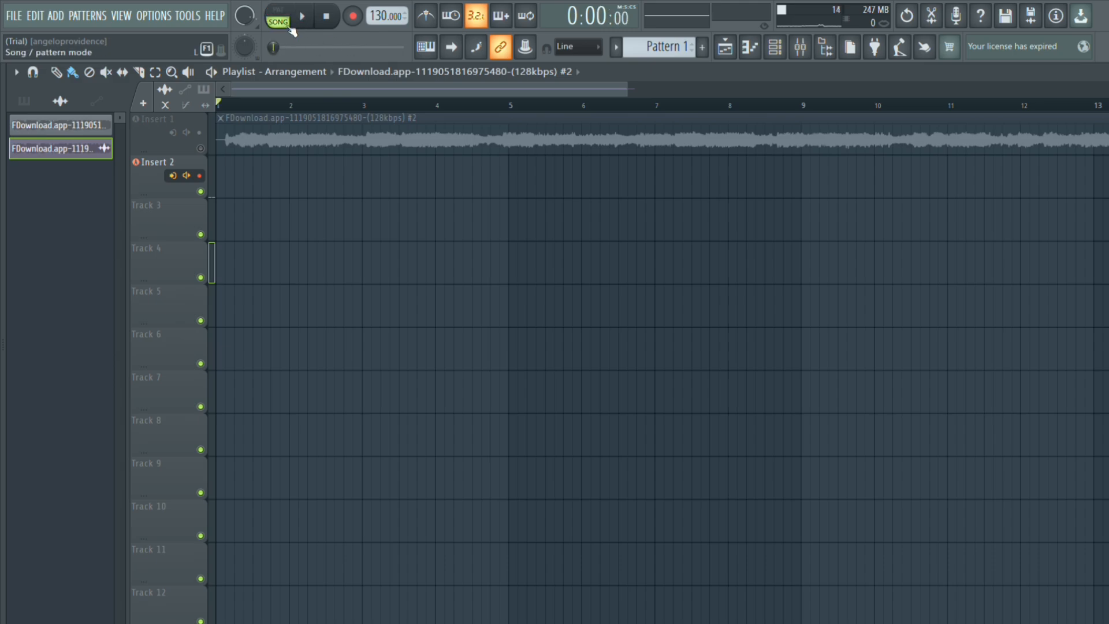
pyautogui.click(305, 23)
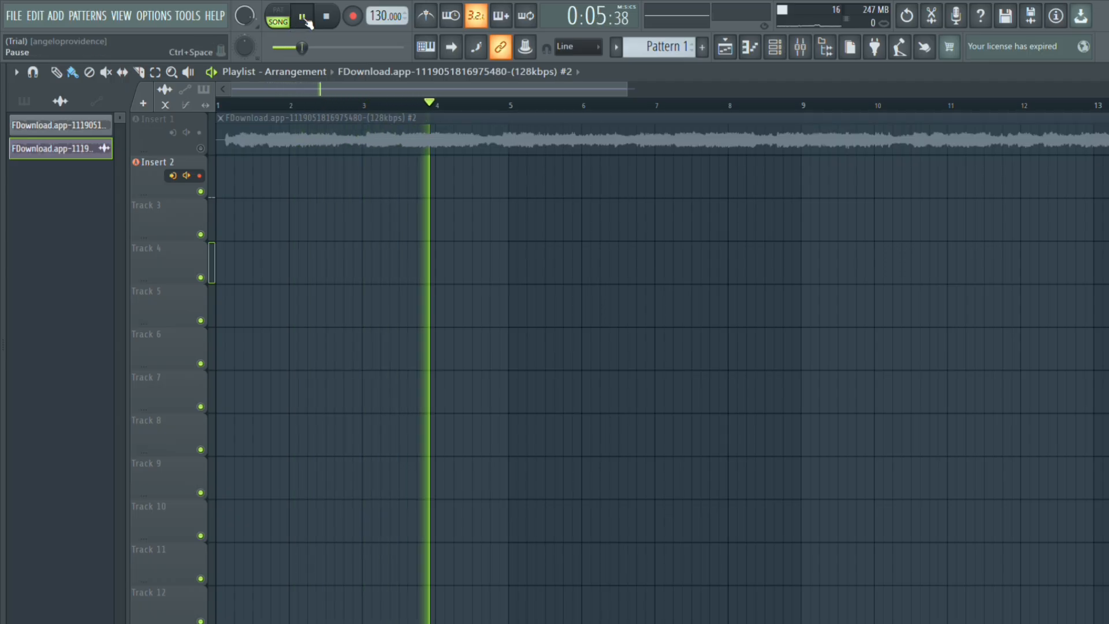
pyautogui.click(303, 18)
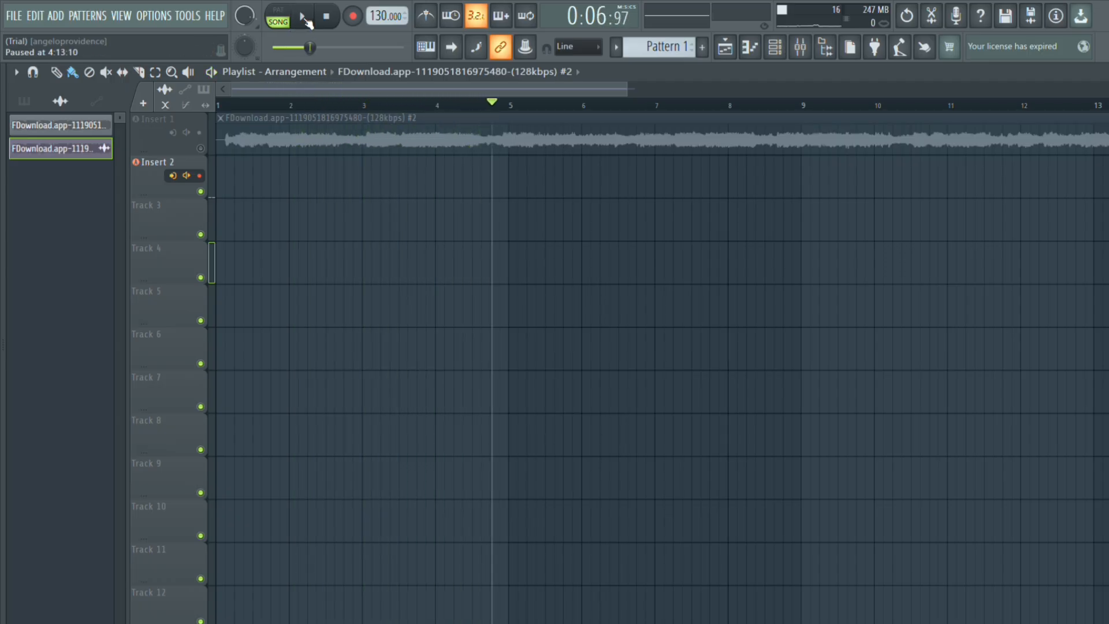
pyautogui.click(201, 149)
pyautogui.click(301, 16)
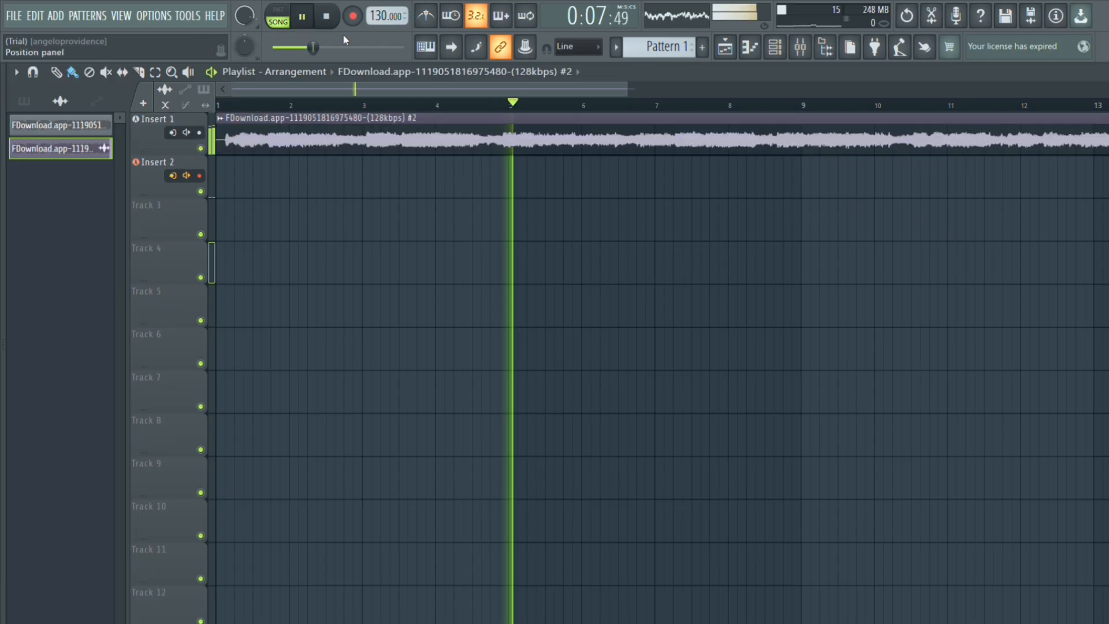
# - Switch to pattern mode and back to song mode, pausing playback and returning the playhead to bar 1
pyautogui.click(278, 16)
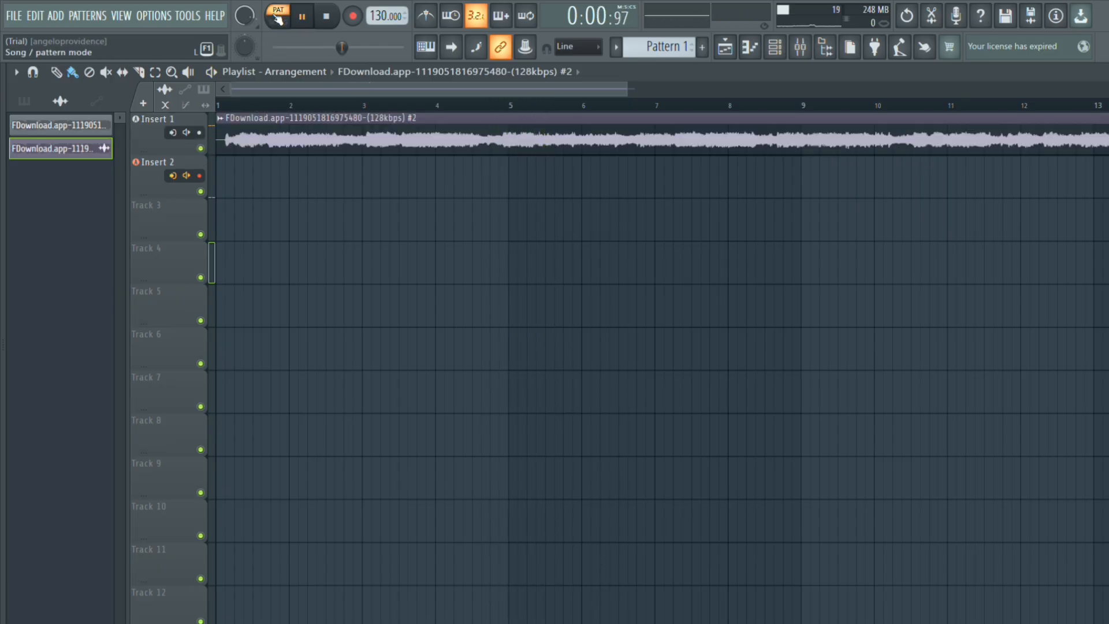
pyautogui.click(277, 15)
pyautogui.click(302, 18)
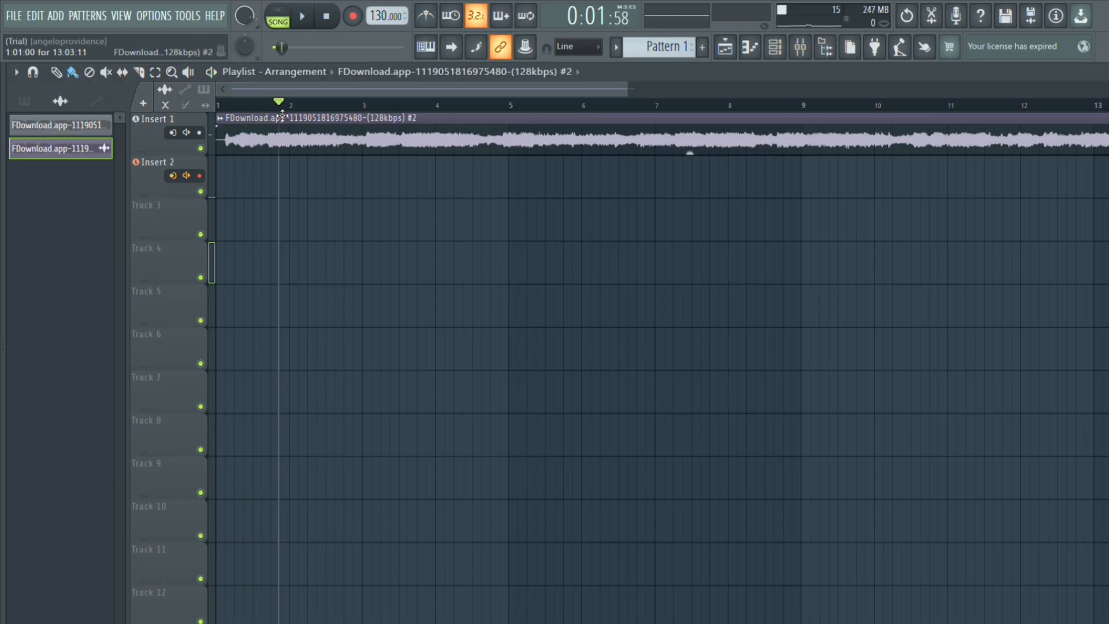
pyautogui.moveTo(283, 107); pyautogui.dragTo(173, 109)
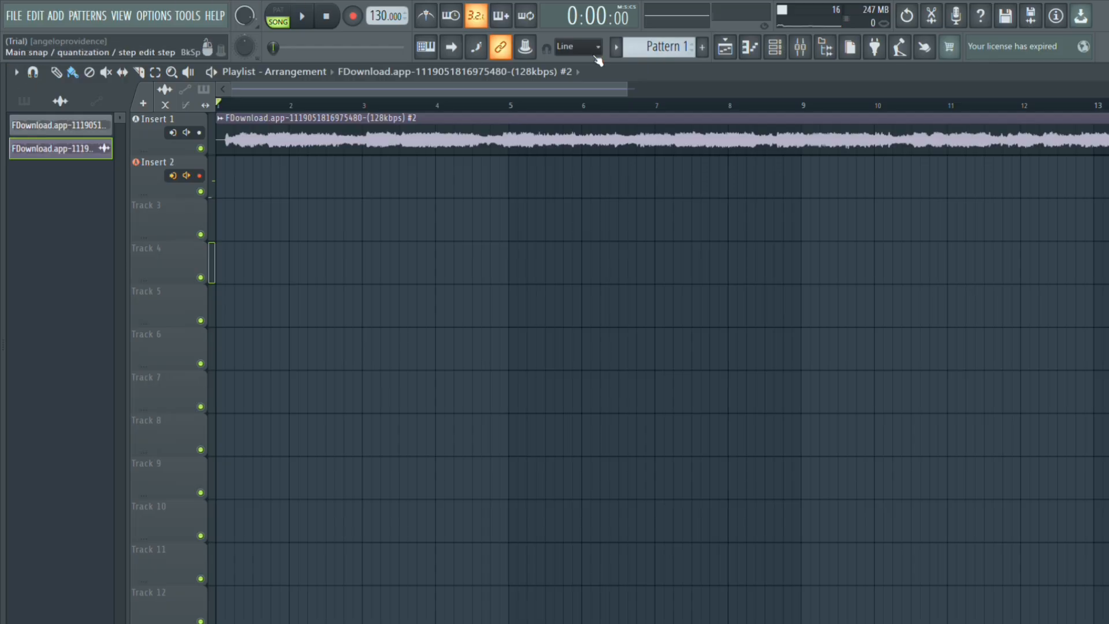
# - Close the sample's channel window, lower the Insert 1 fader in the Mixer and play the song briefly to check its level
pyautogui.click(726, 47)
pyautogui.click(729, 50)
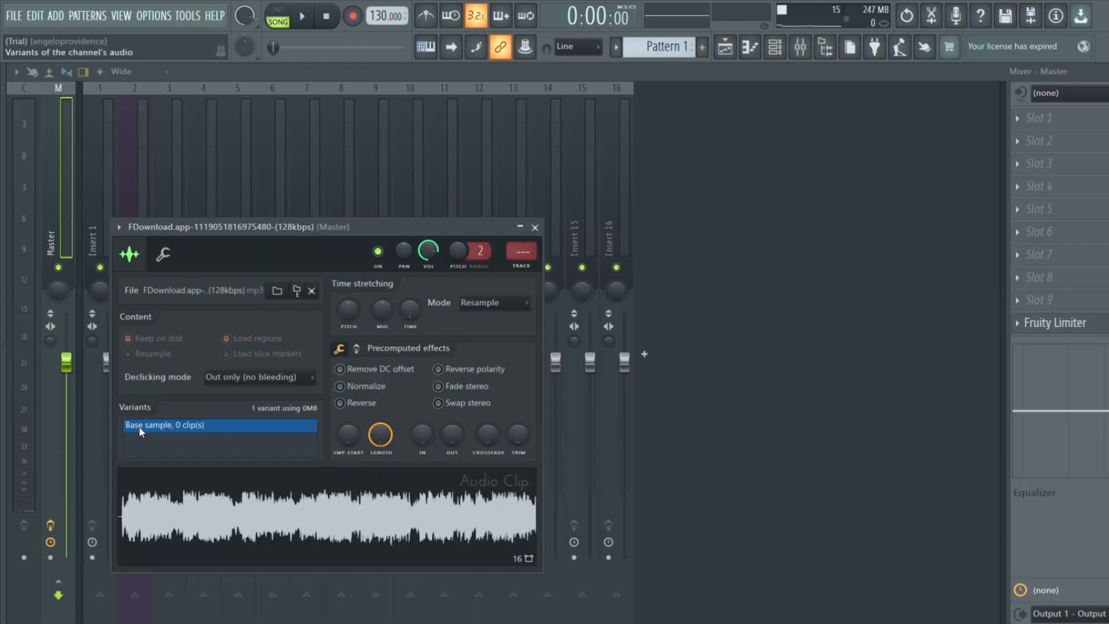
pyautogui.click(534, 227)
pyautogui.moveTo(109, 363); pyautogui.dragTo(110, 376)
pyautogui.moveTo(109, 439); pyautogui.dragTo(110, 449)
pyautogui.click(302, 17)
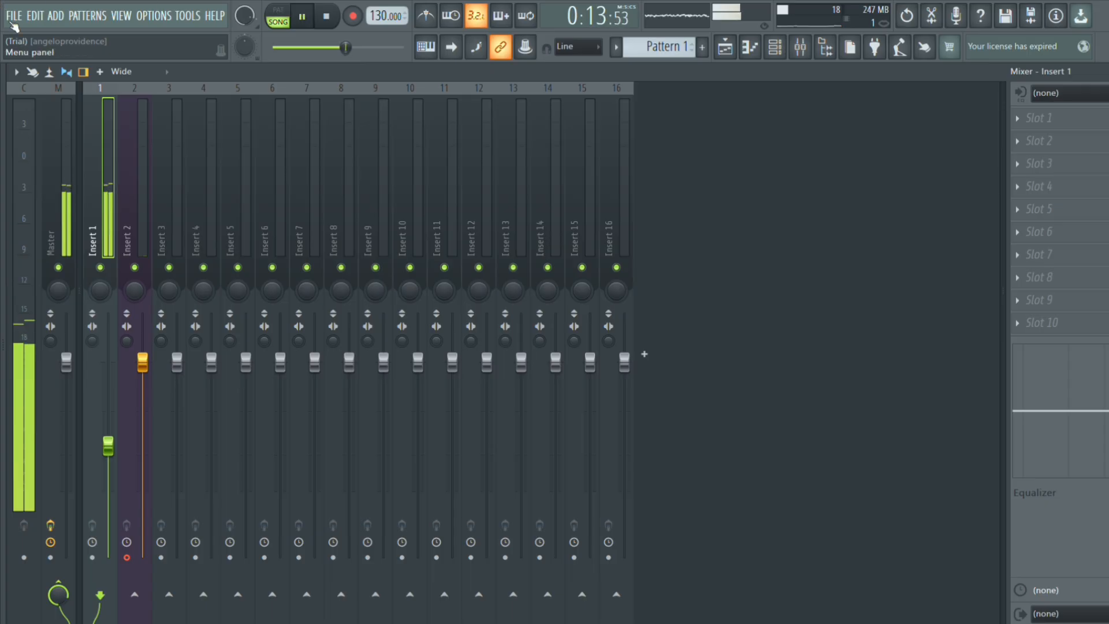
pyautogui.click(304, 18)
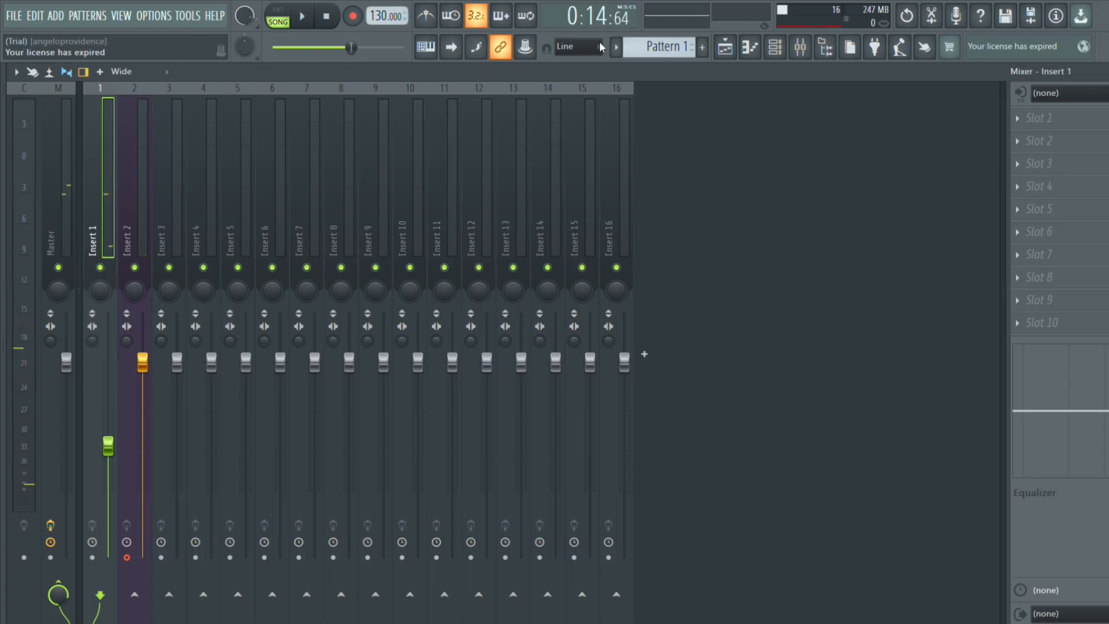
# - Return the Playlist playhead to bar 1 and run the song with recording enabled and Insert 2 armed, pausing around bar 6
pyautogui.click(725, 49)
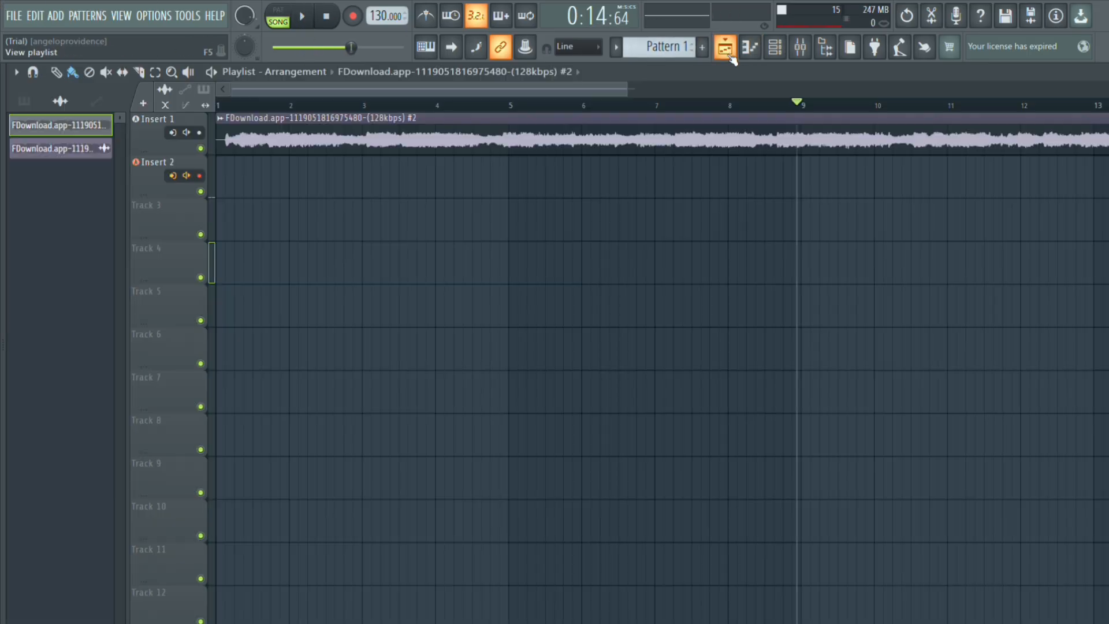
pyautogui.moveTo(798, 104); pyautogui.dragTo(218, 105)
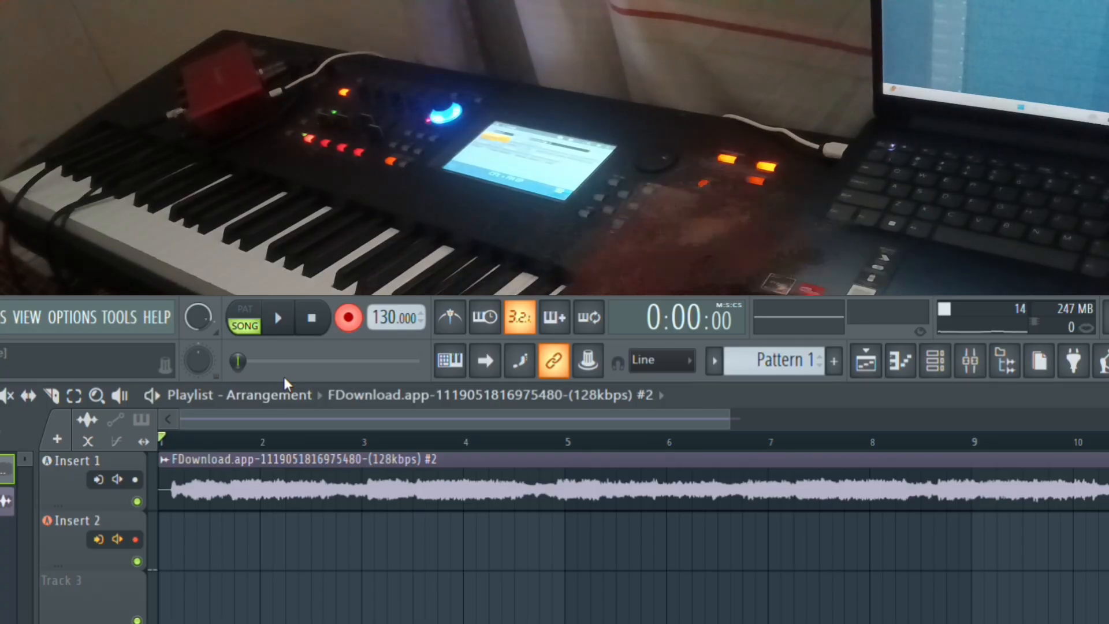
pyautogui.click(278, 318)
pyautogui.click(279, 323)
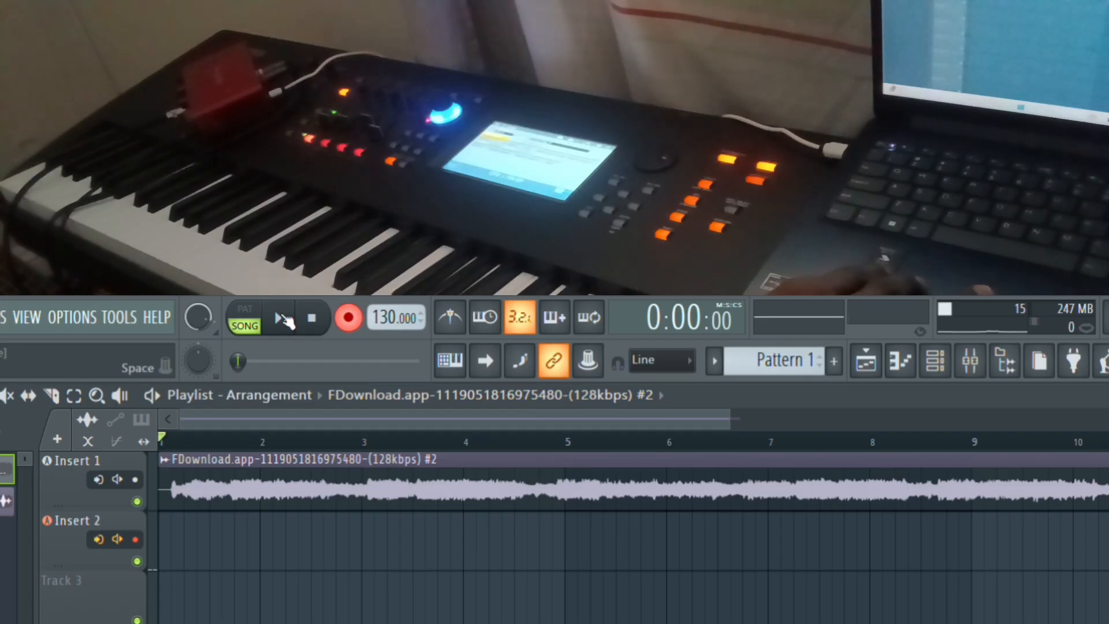
pyautogui.click(279, 321)
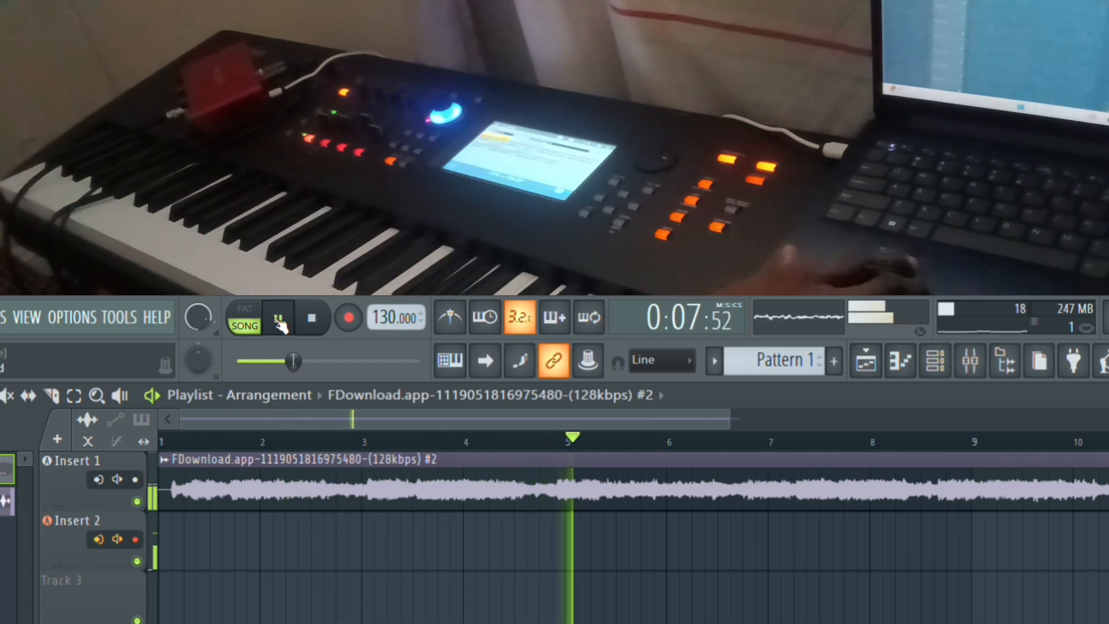
pyautogui.click(280, 303)
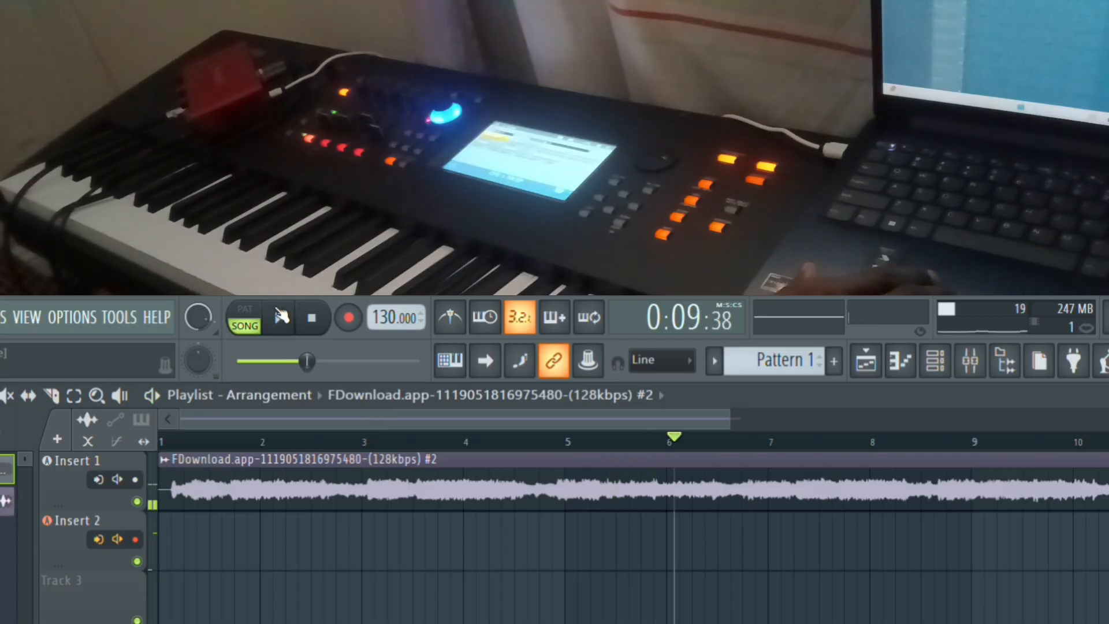
# - Return the playhead to bar 1, dismiss the licence notice and record the keyboard onto Insert 2 with the backing track, stopping after about 25 seconds
pyautogui.click(668, 440)
pyautogui.moveTo(671, 442); pyautogui.dragTo(162, 441)
pyautogui.click(100, 480)
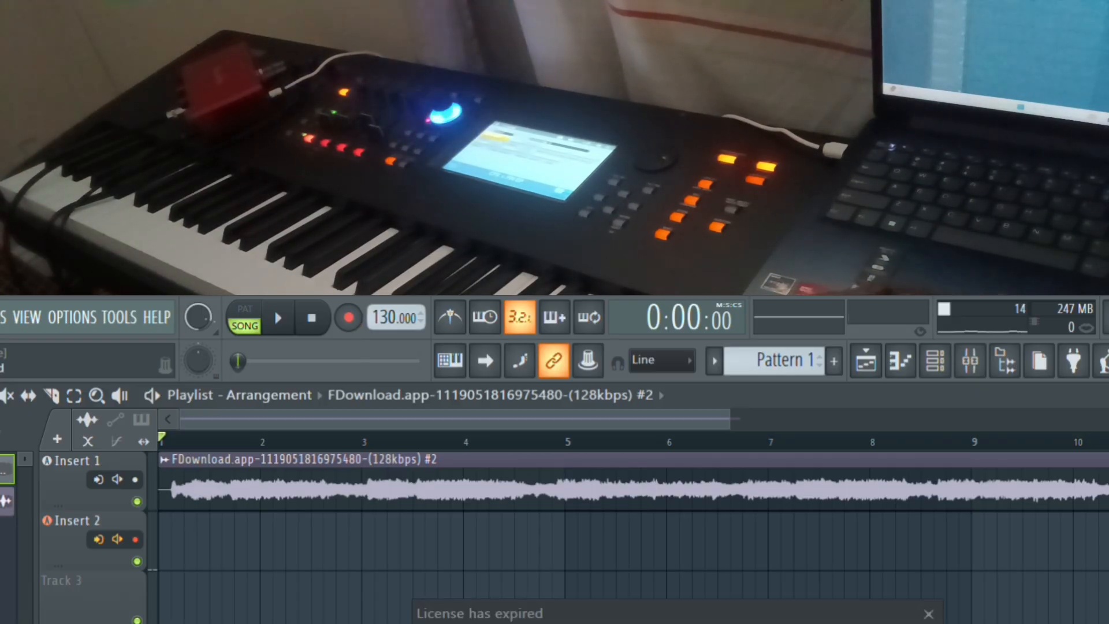
pyautogui.click(930, 614)
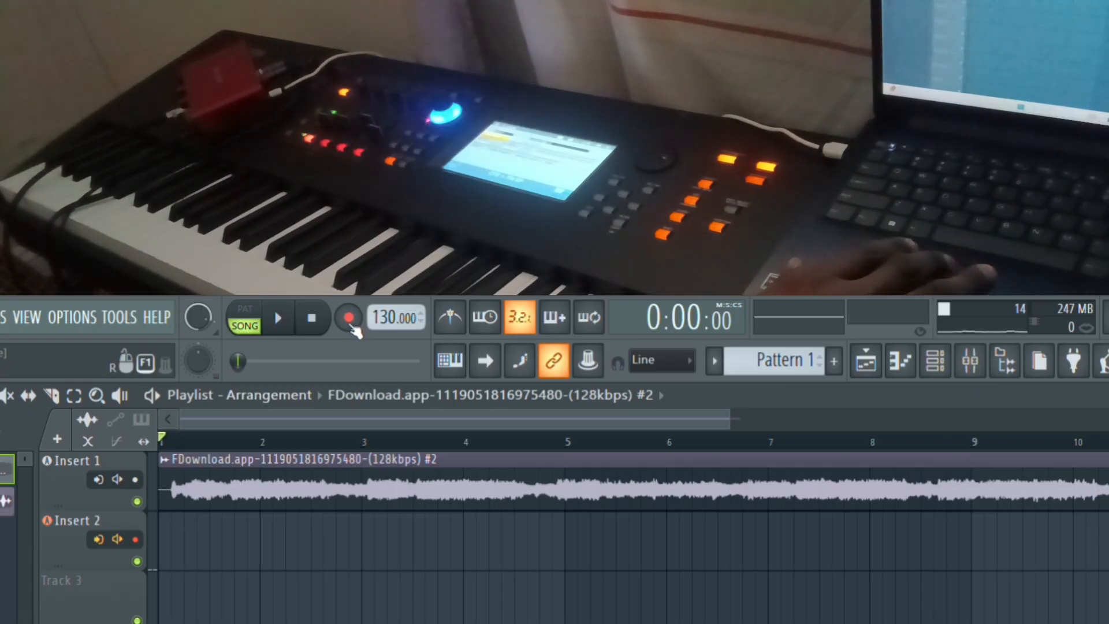
pyautogui.click(350, 324)
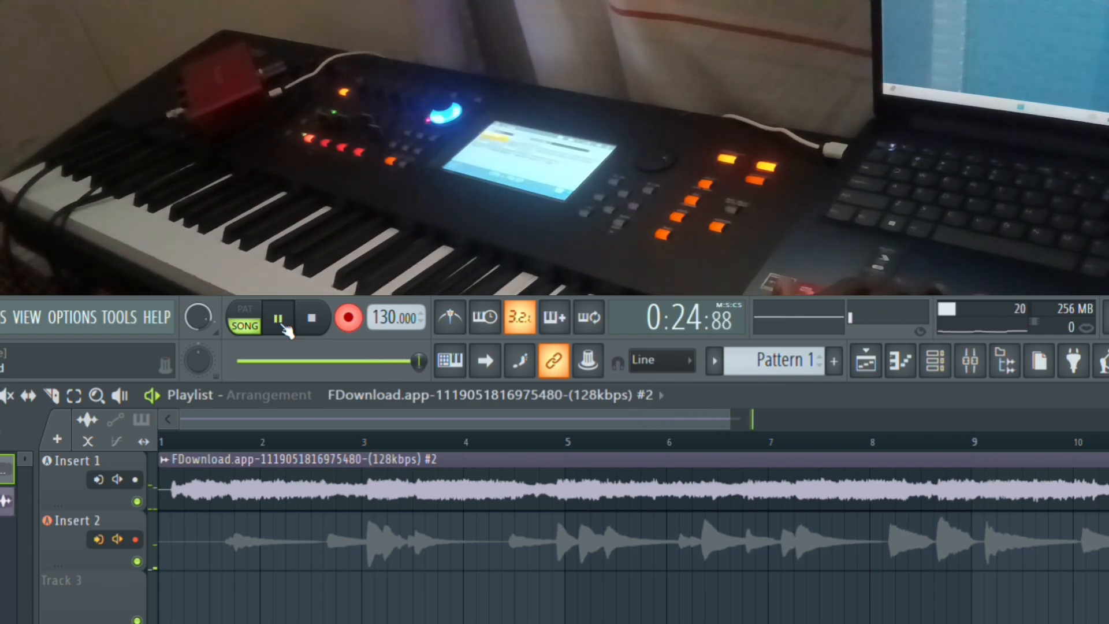
pyautogui.click(277, 317)
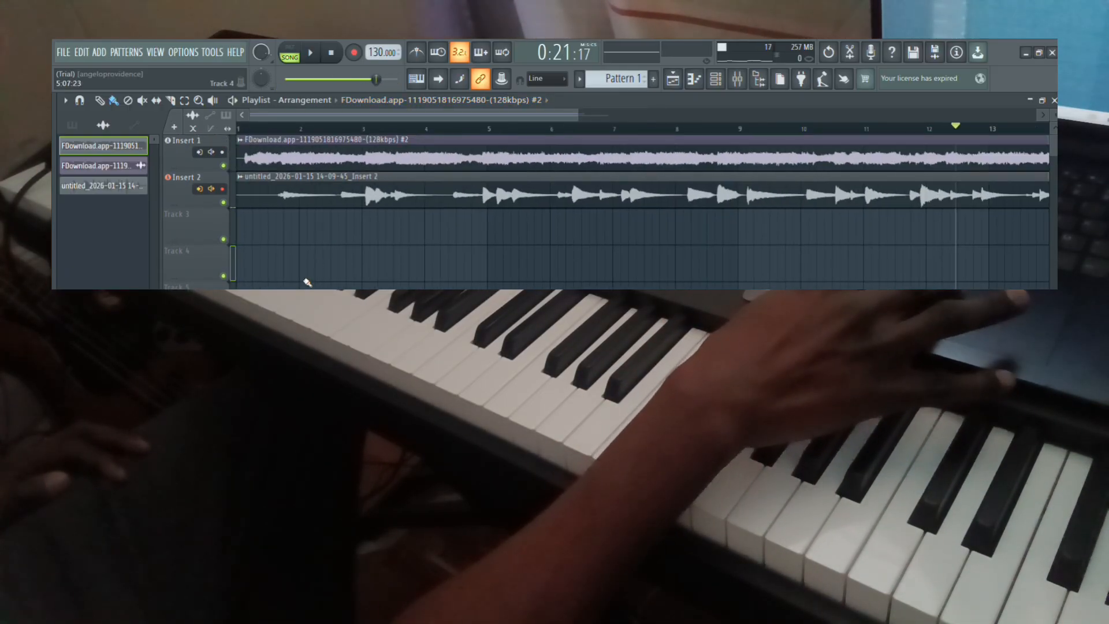
# - Play the song from the start and adjust the Insert 2 fader in the Mixer while listening, pausing around 18 seconds
pyautogui.moveTo(377, 79); pyautogui.dragTo(298, 79)
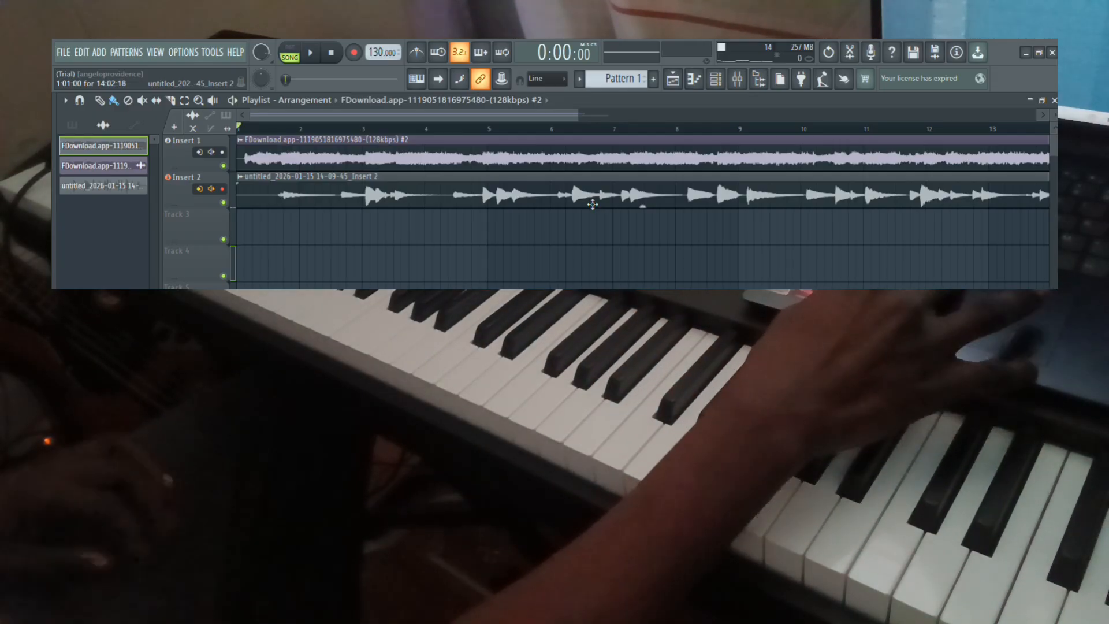
pyautogui.click(310, 54)
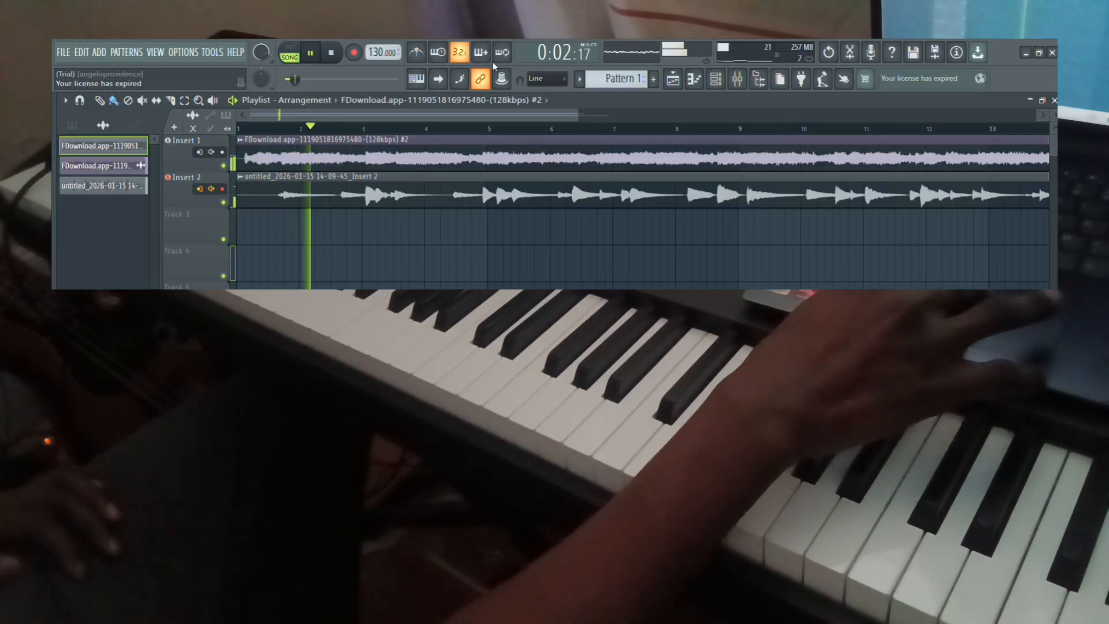
pyautogui.click(674, 80)
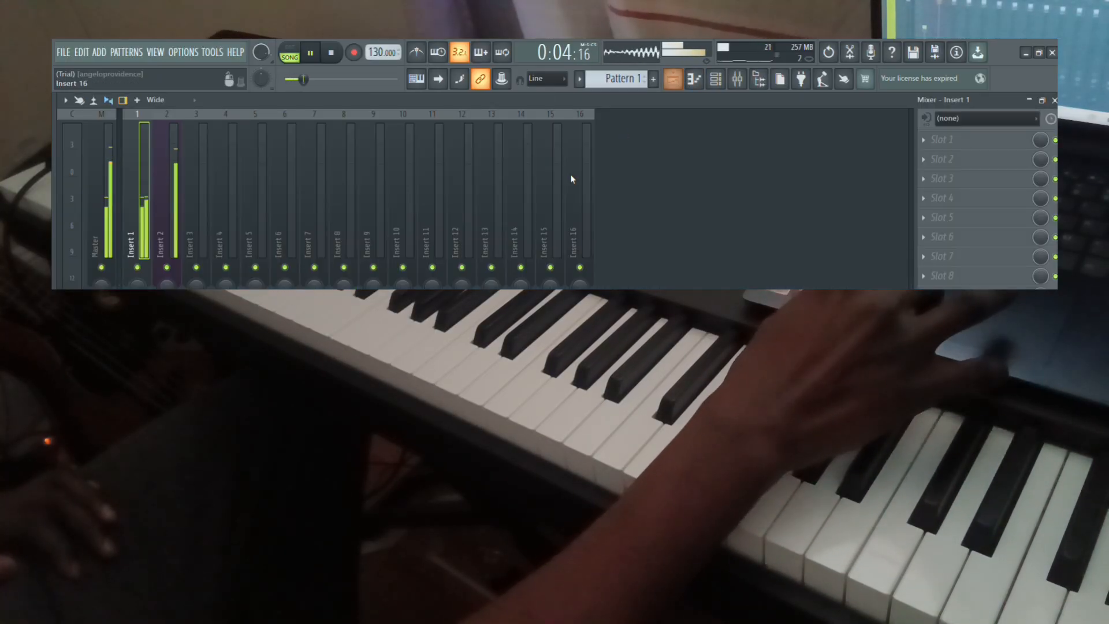
pyautogui.moveTo(167, 354); pyautogui.dragTo(166, 346)
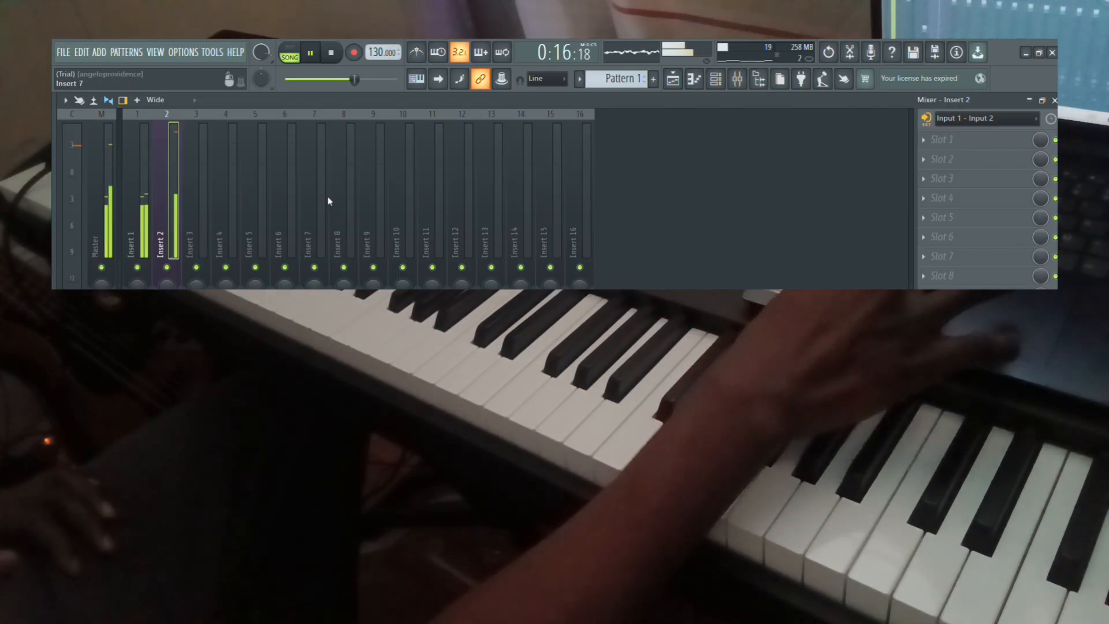
pyautogui.click(312, 56)
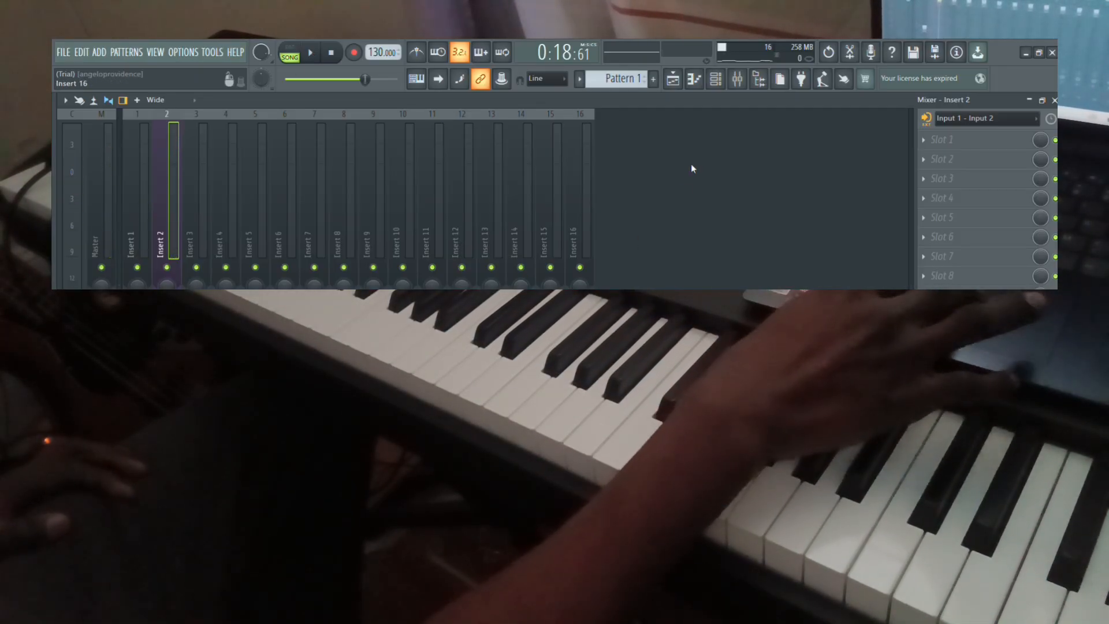
# - Raise the Insert 1 fader in the Mixer and slightly lower the Insert 2 fader
pyautogui.click(672, 78)
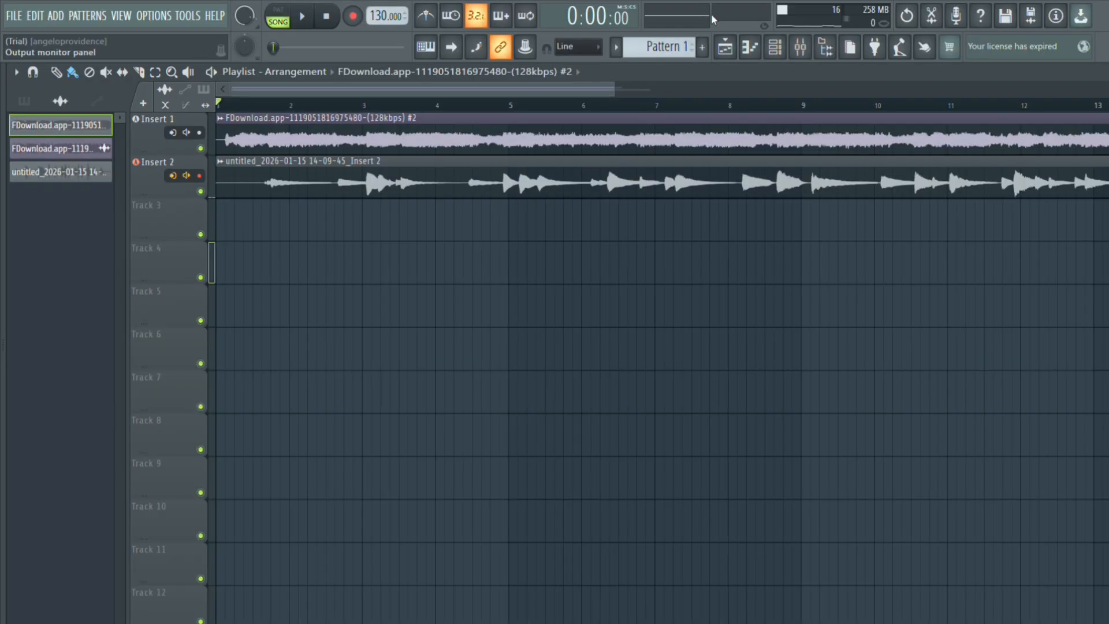
pyautogui.click(725, 50)
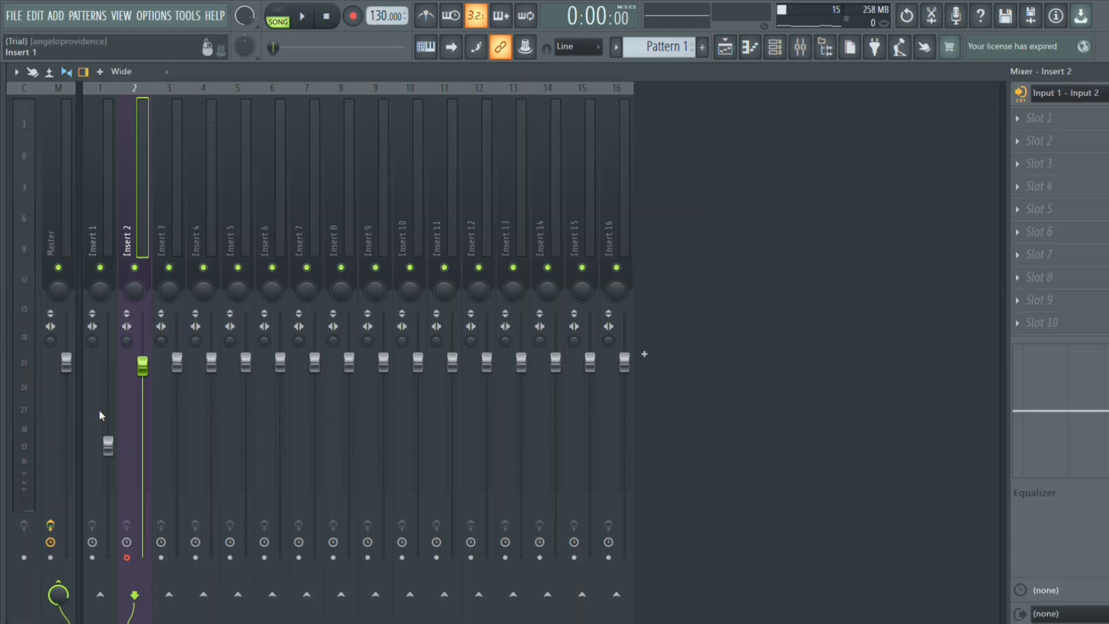
pyautogui.click(108, 443)
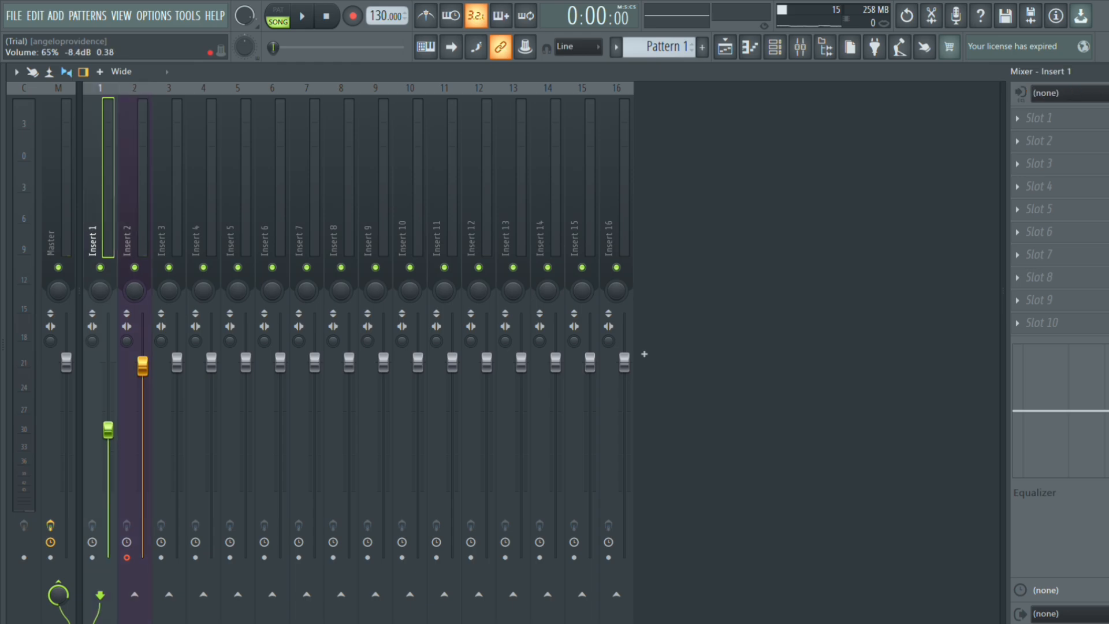
pyautogui.moveTo(148, 373); pyautogui.dragTo(147, 378)
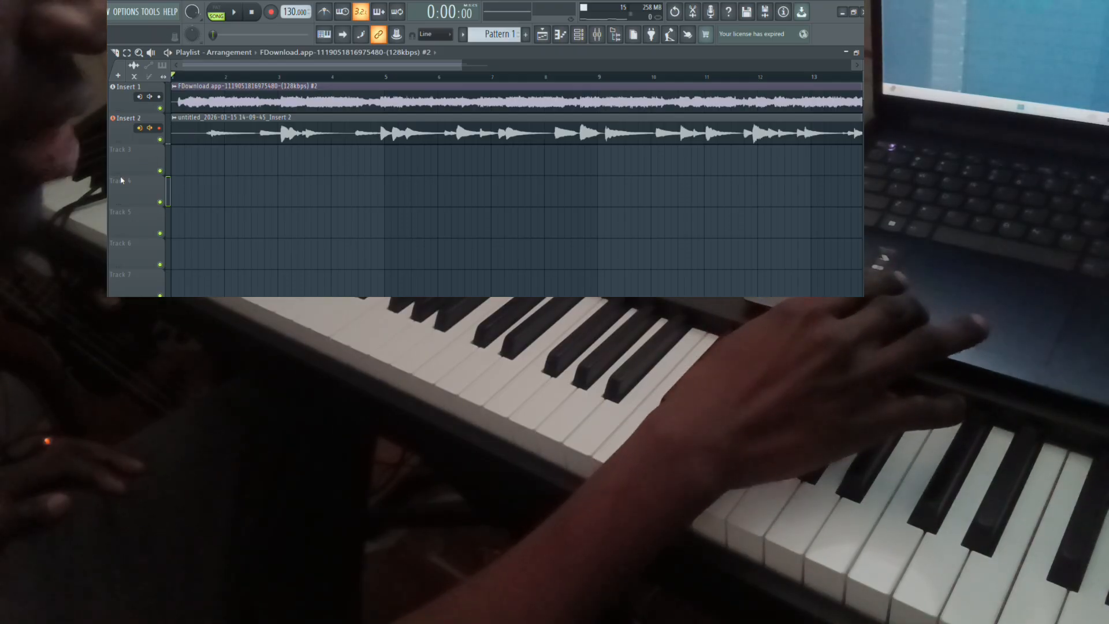
# - Set Playlist Track 3 to audio track mode, assigned to mixer Insert 3
pyautogui.rightClick(131, 167)
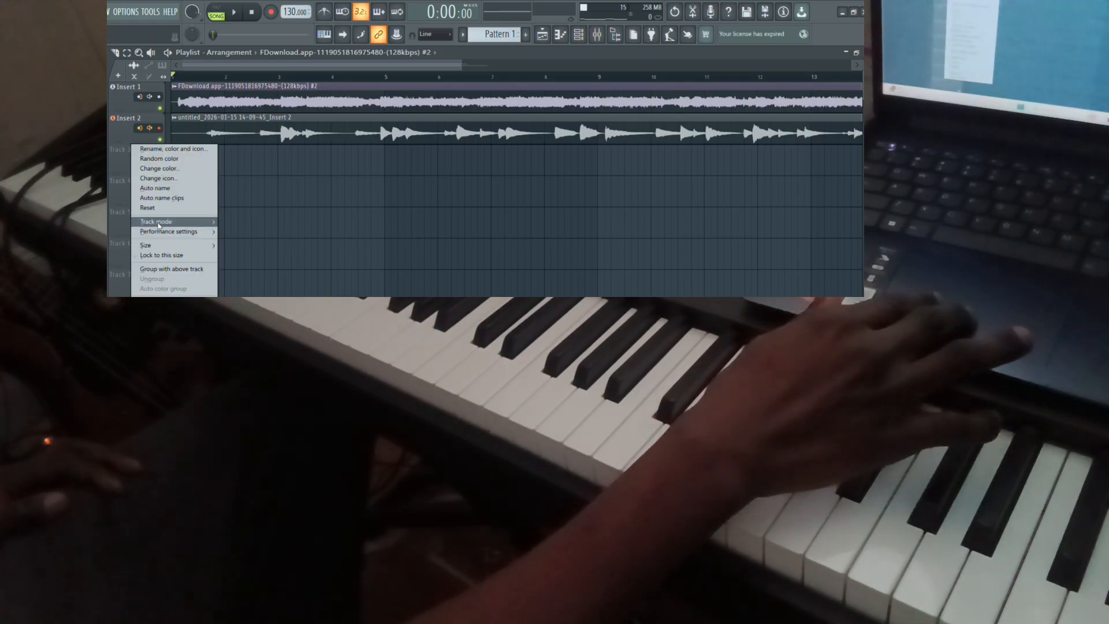
pyautogui.moveTo(160, 225)
pyautogui.moveTo(248, 232)
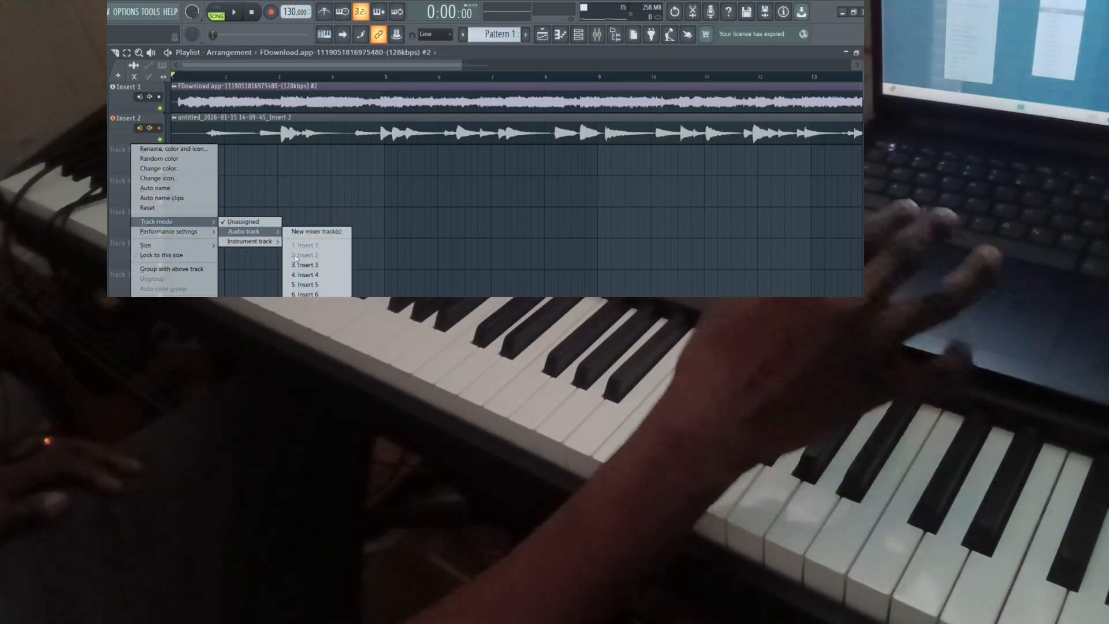
pyautogui.click(302, 265)
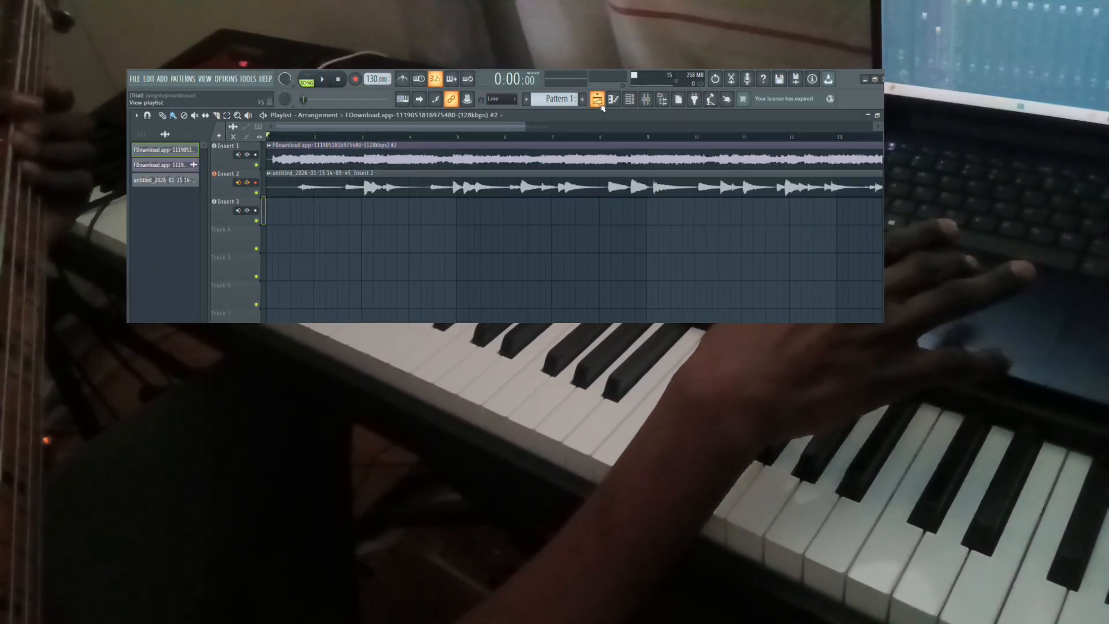
# - Set the Insert 3 mixer input to Input 1 - Input 2 and accept recording from the external input only
pyautogui.press('F9')
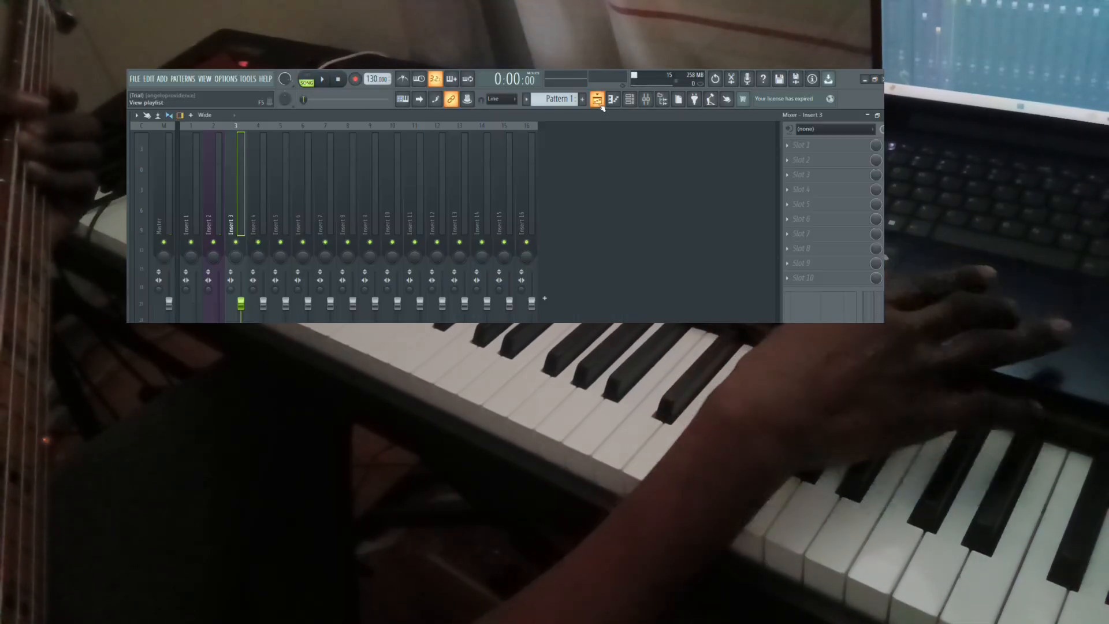
pyautogui.click(817, 129)
pyautogui.click(818, 147)
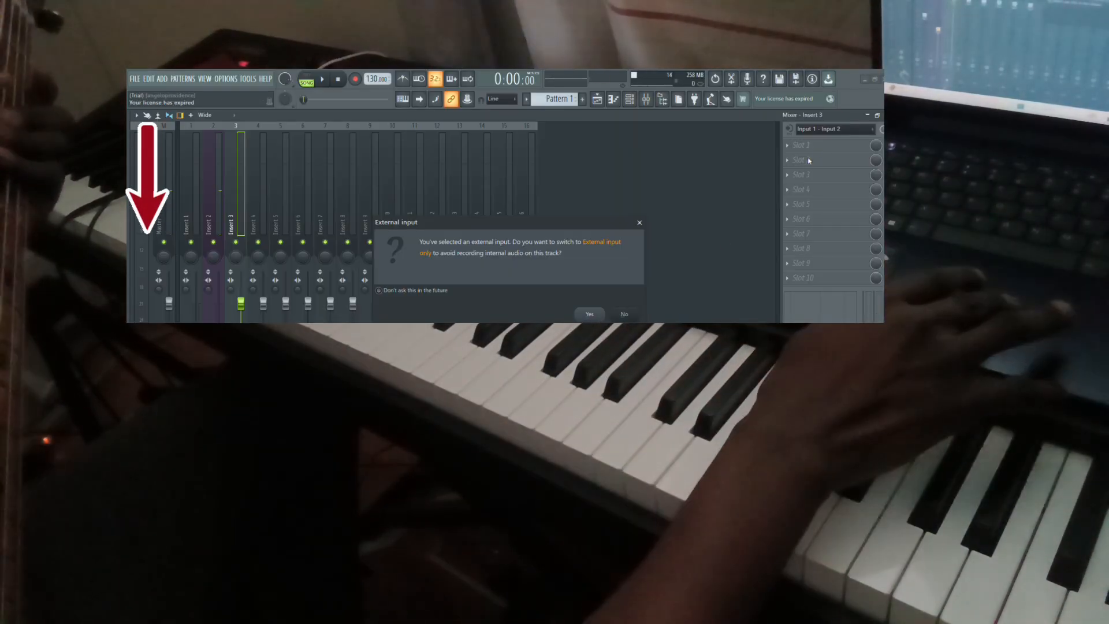
pyautogui.click(589, 315)
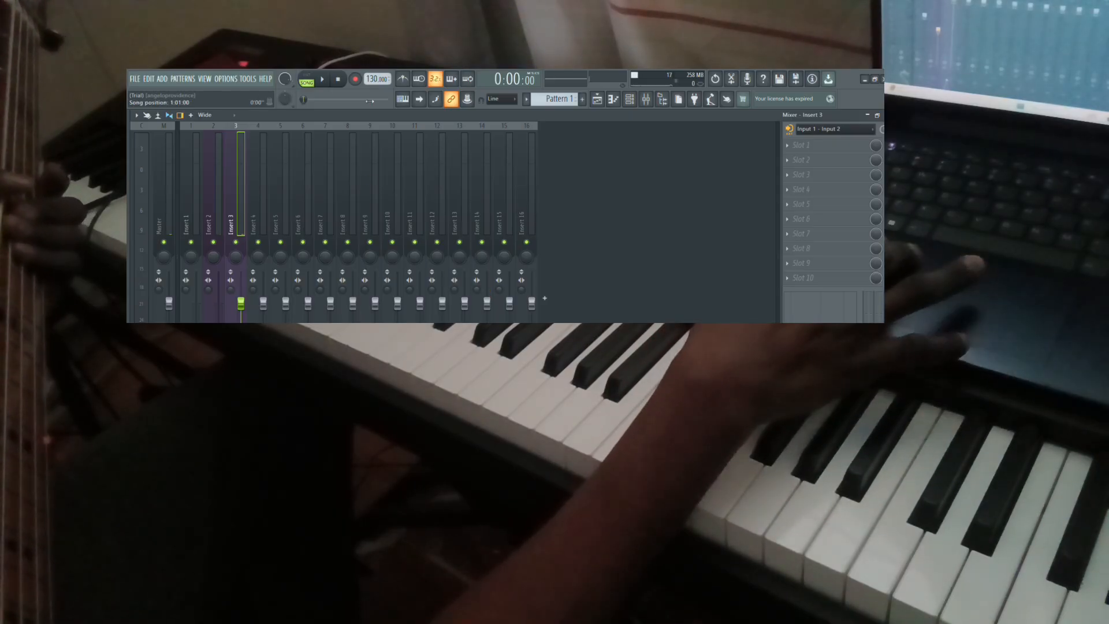
# - Enable recording and capture a take on Insert 3 in the Playlist for about 27 seconds, with recording switched off at the end
pyautogui.click(355, 79)
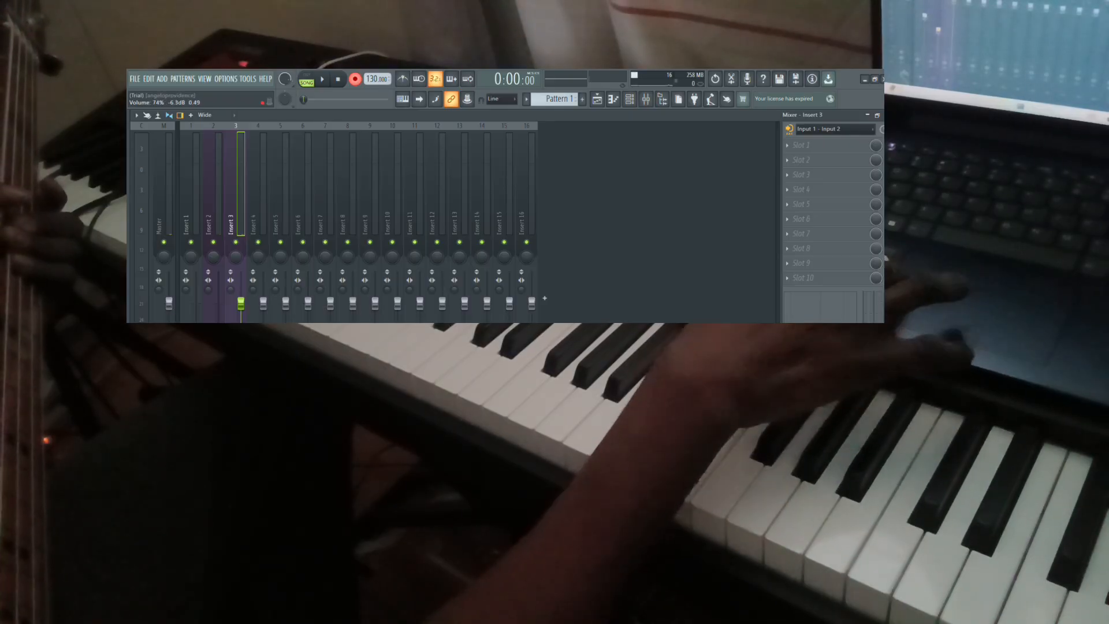
pyautogui.click(186, 222)
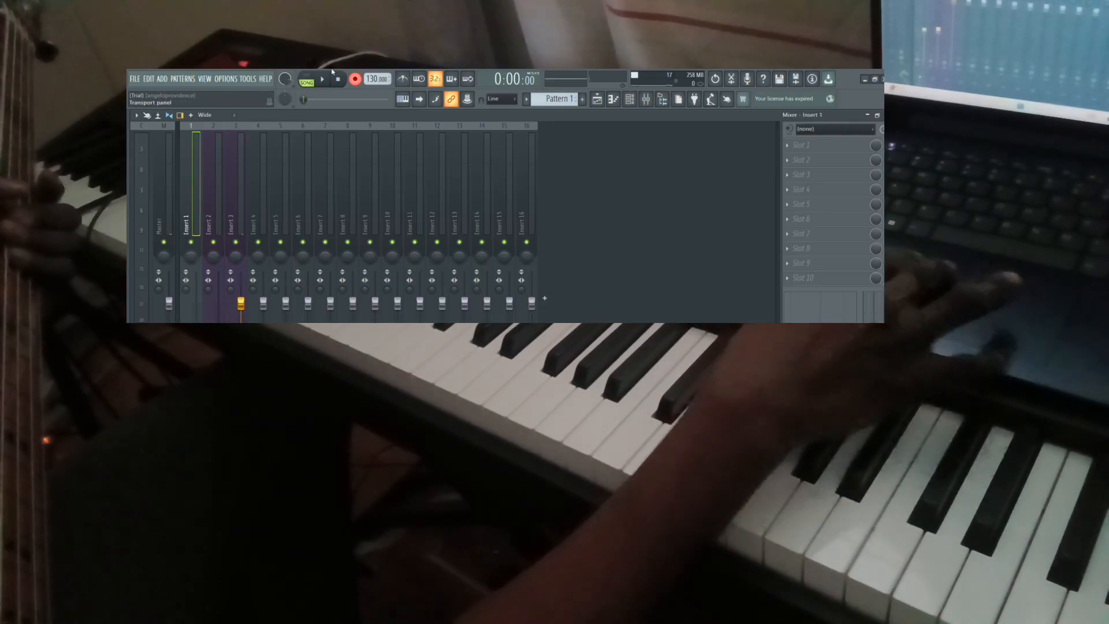
pyautogui.click(599, 100)
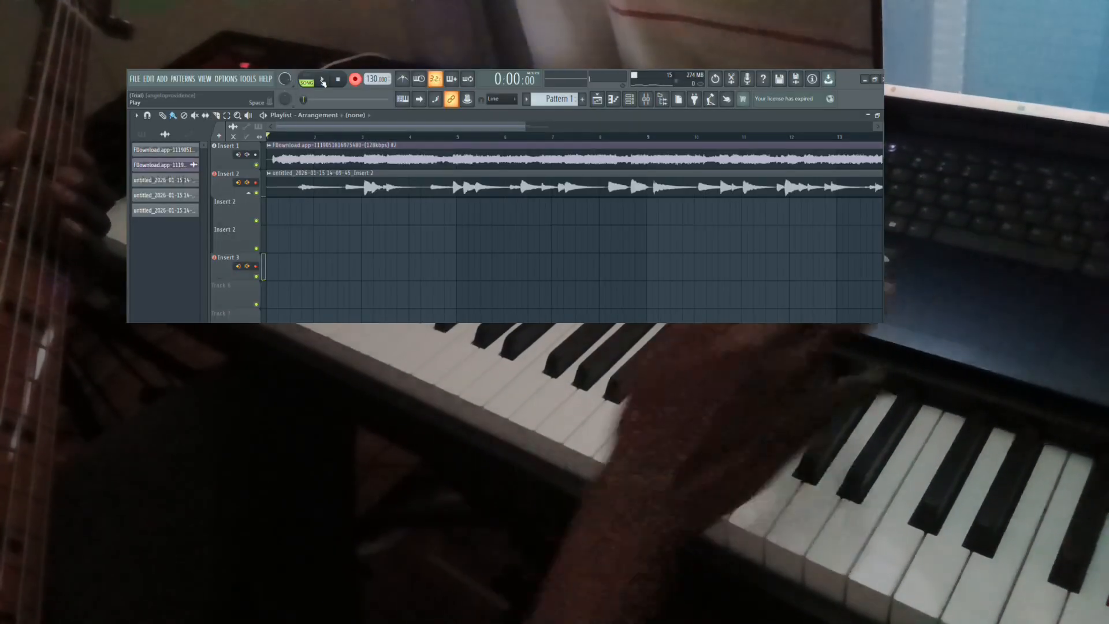
pyautogui.click(323, 82)
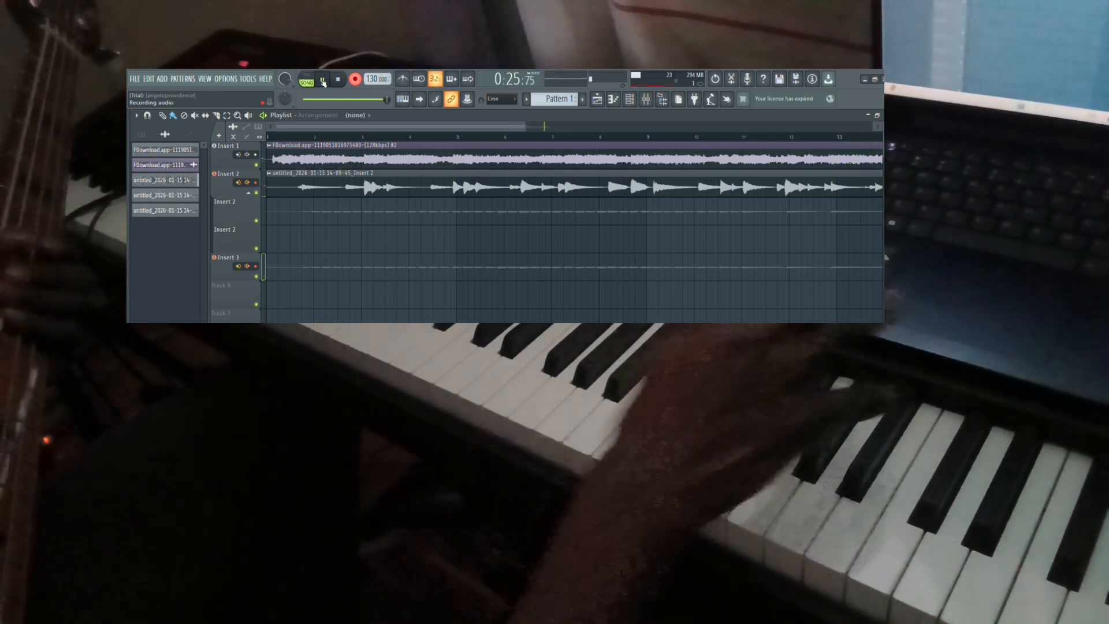
pyautogui.click(330, 77)
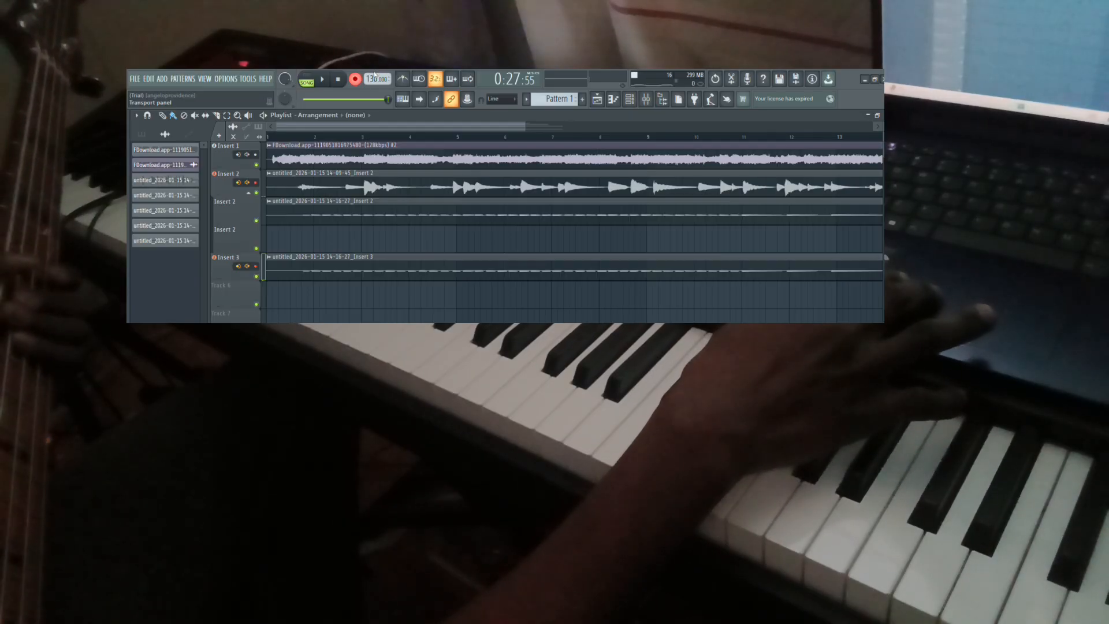
pyautogui.click(355, 80)
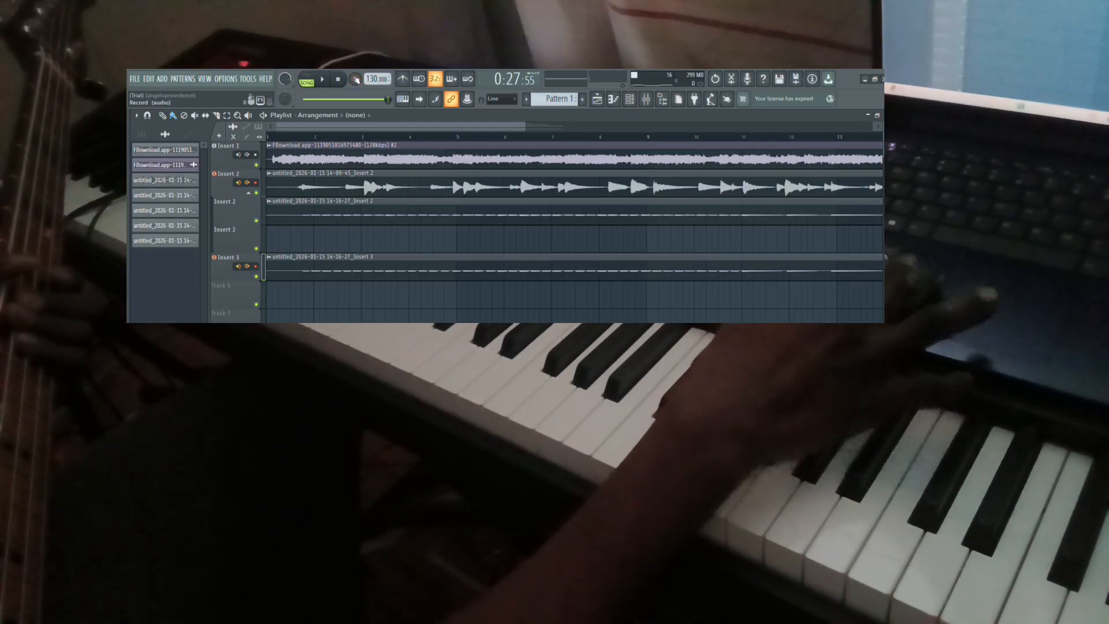
# - Rewind to bar 1, collapse the Insert 2 track group and play the Insert 3 take with Insert 1 and Insert 2 muted
pyautogui.moveTo(386, 100); pyautogui.dragTo(303, 100)
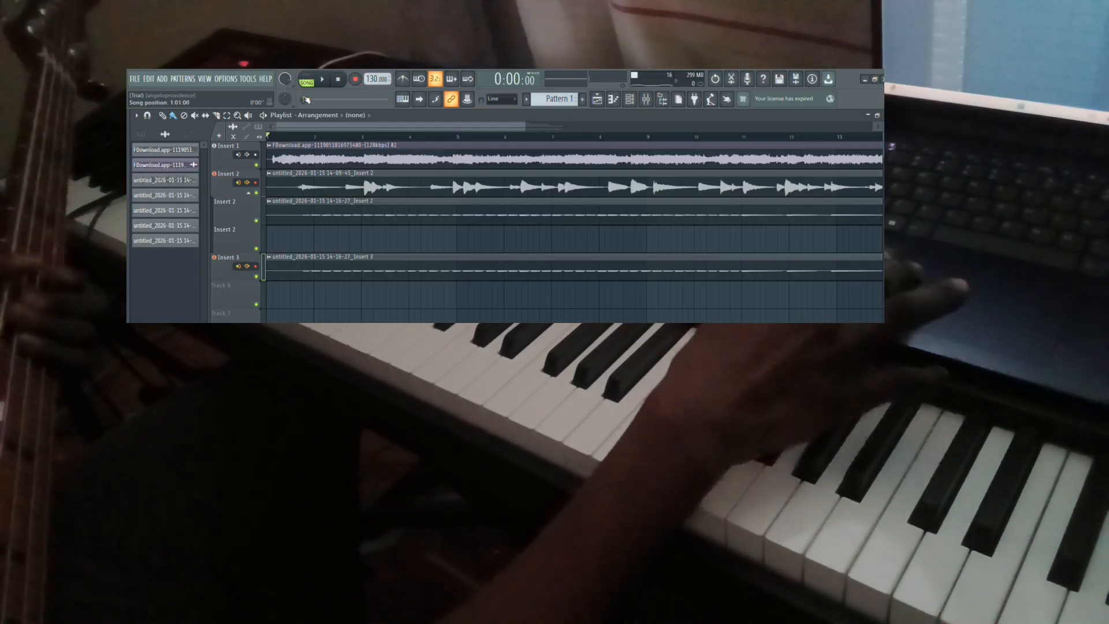
pyautogui.click(255, 164)
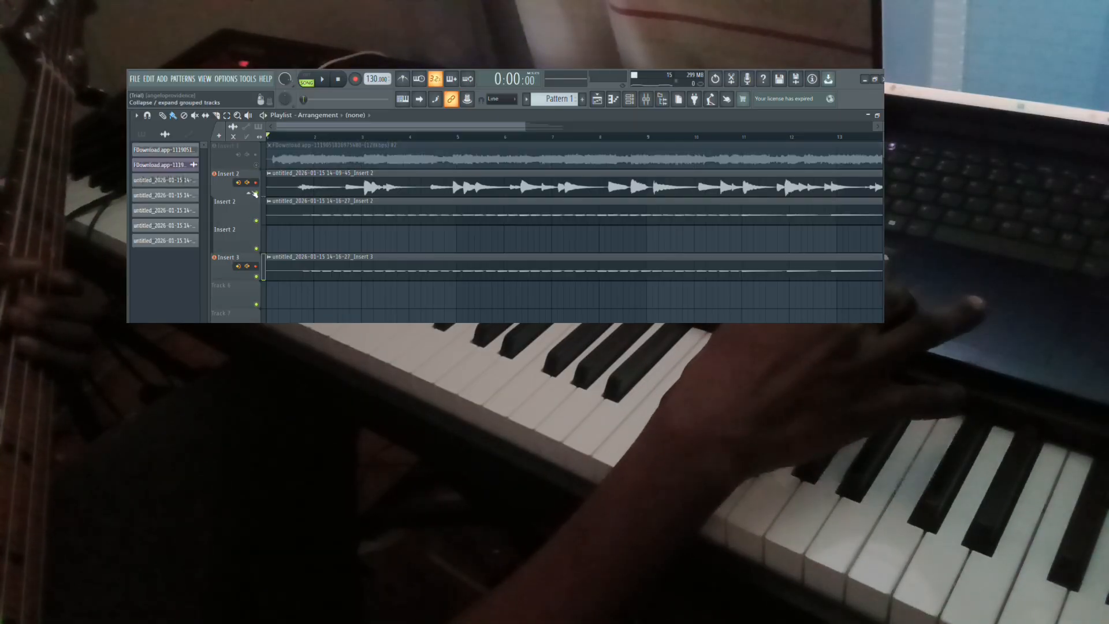
pyautogui.click(254, 194)
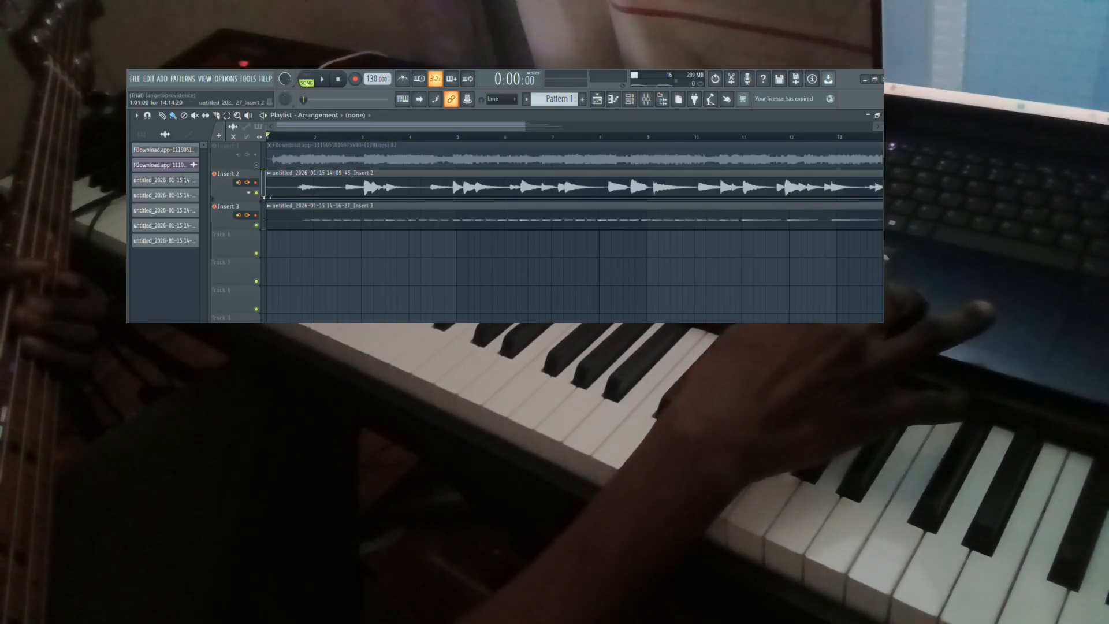
pyautogui.click(256, 193)
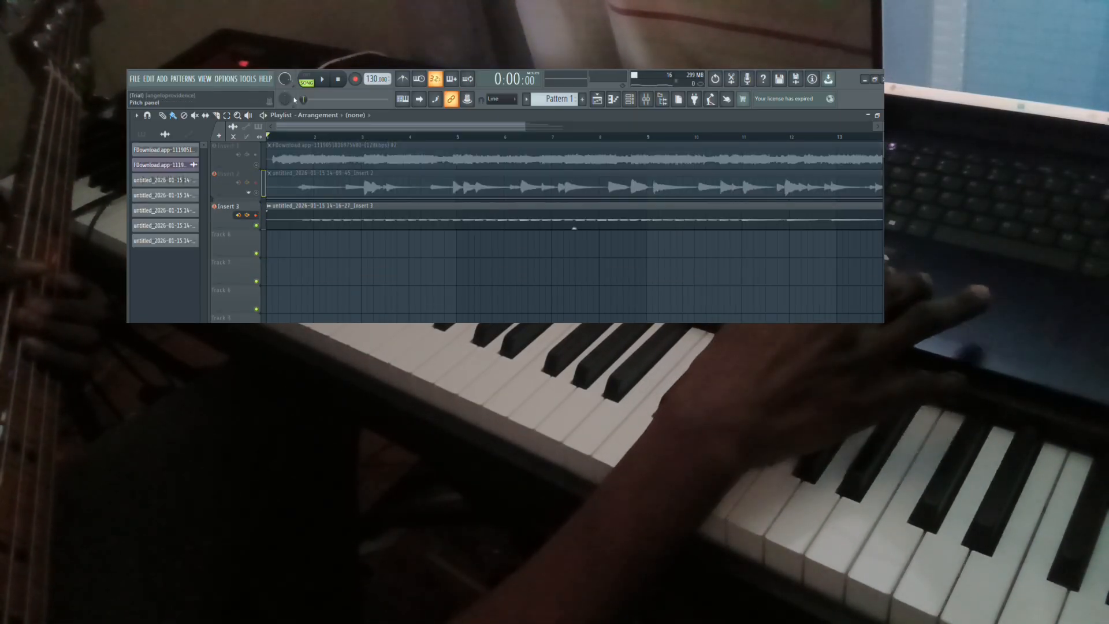
pyautogui.click(324, 80)
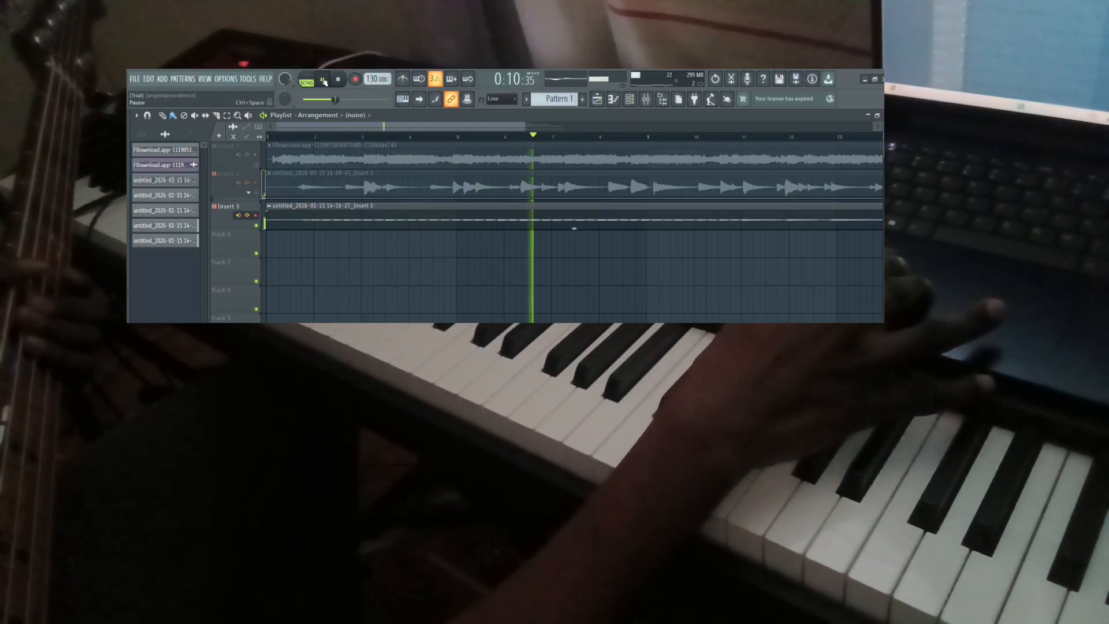
# - Unmute Insert 2 and replay it together with Insert 3 from near the start, pausing just before bar 5
pyautogui.click(255, 193)
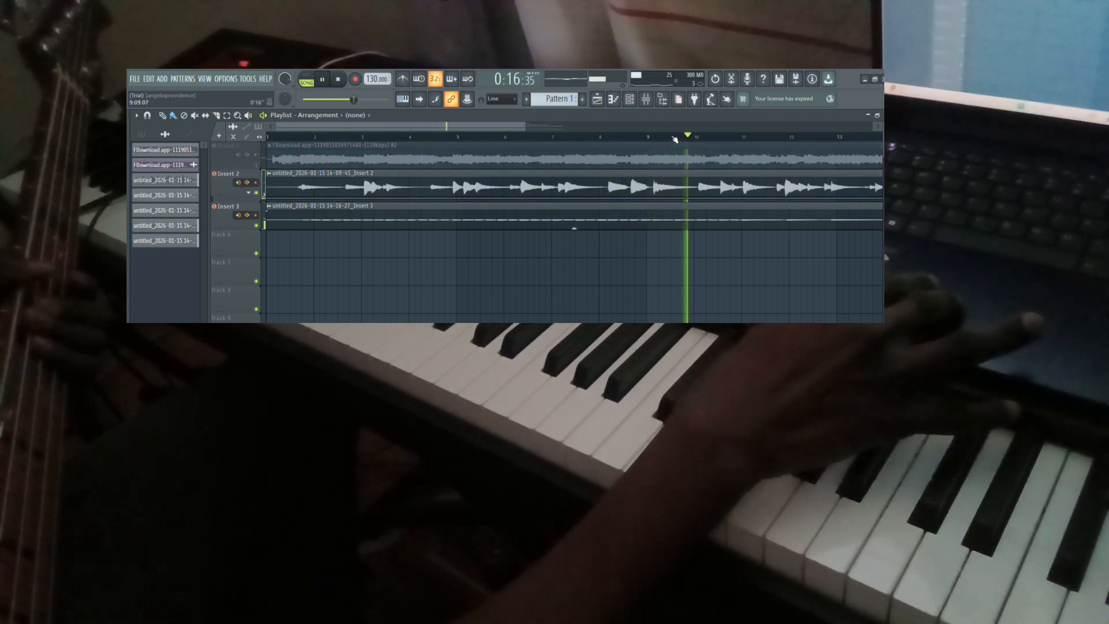
pyautogui.moveTo(712, 142); pyautogui.dragTo(129, 119)
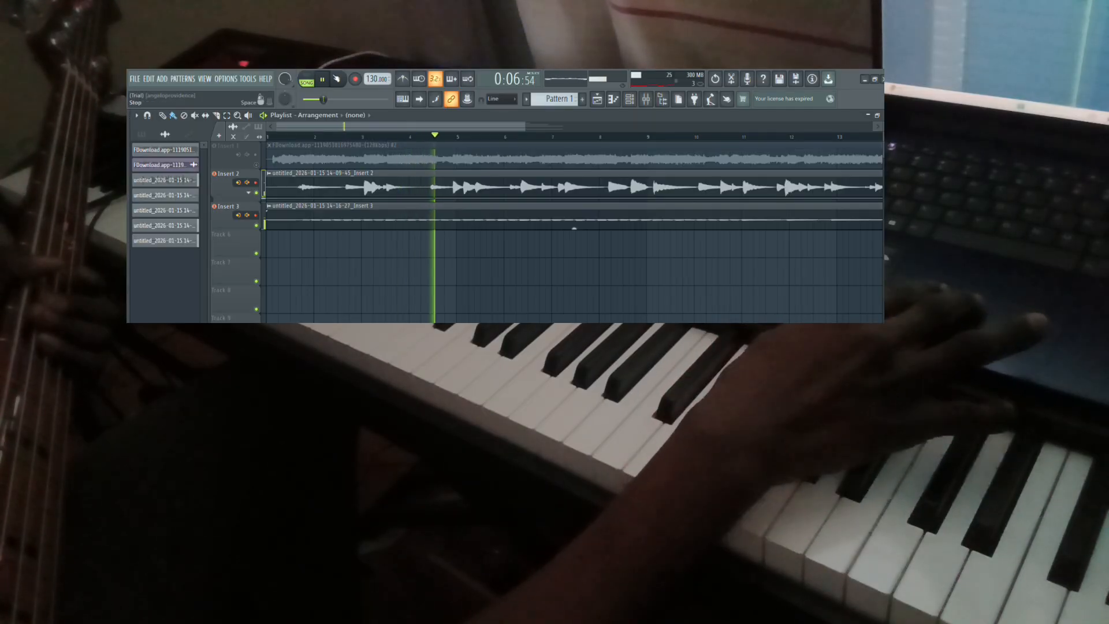
pyautogui.click(322, 79)
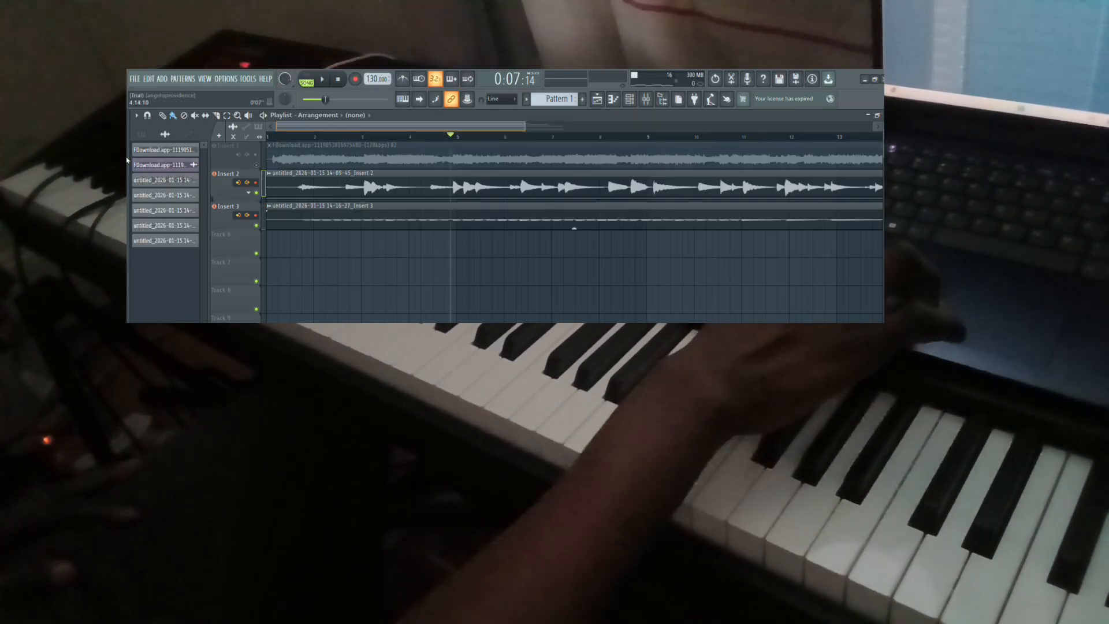
# - Return the playhead to bar 1 and unmute the Insert 1 backing track
pyautogui.moveTo(448, 136); pyautogui.dragTo(262, 131)
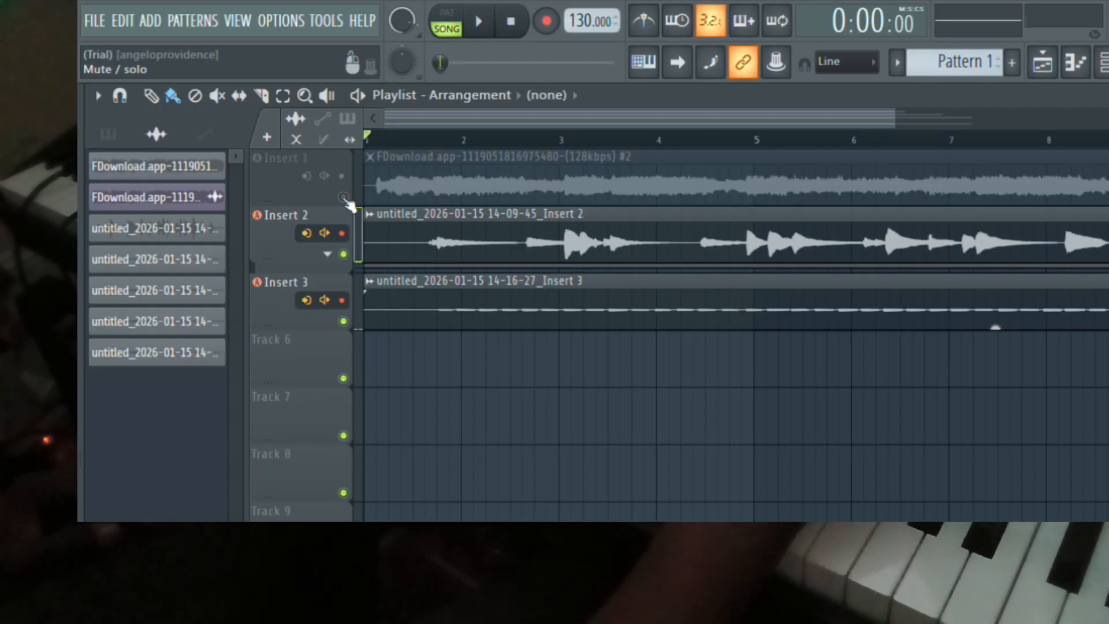
pyautogui.click(256, 164)
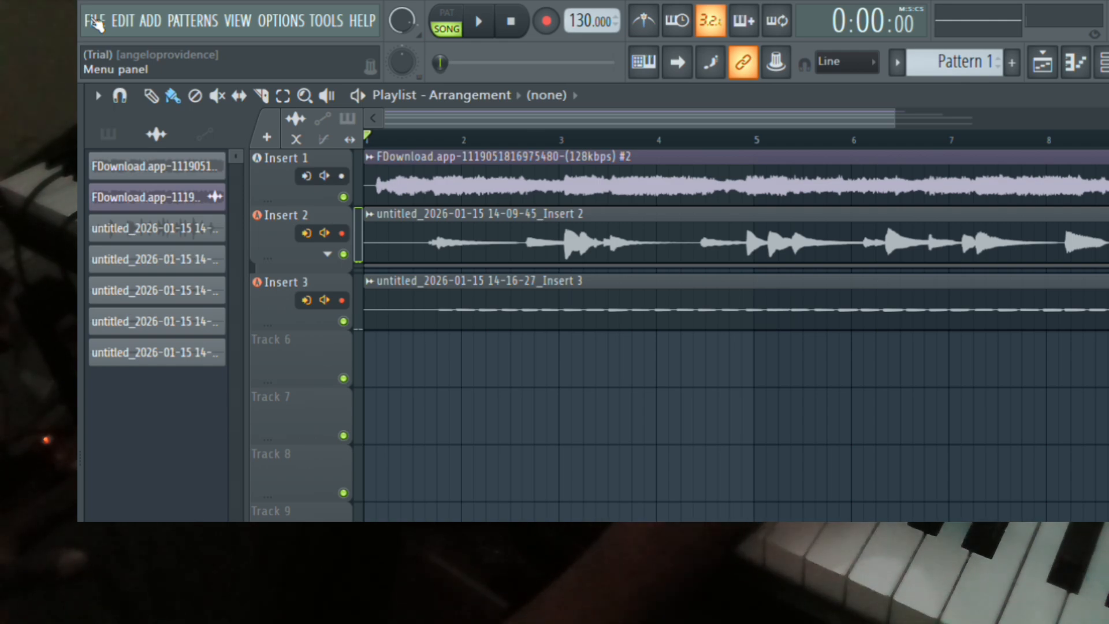
pyautogui.click(93, 29)
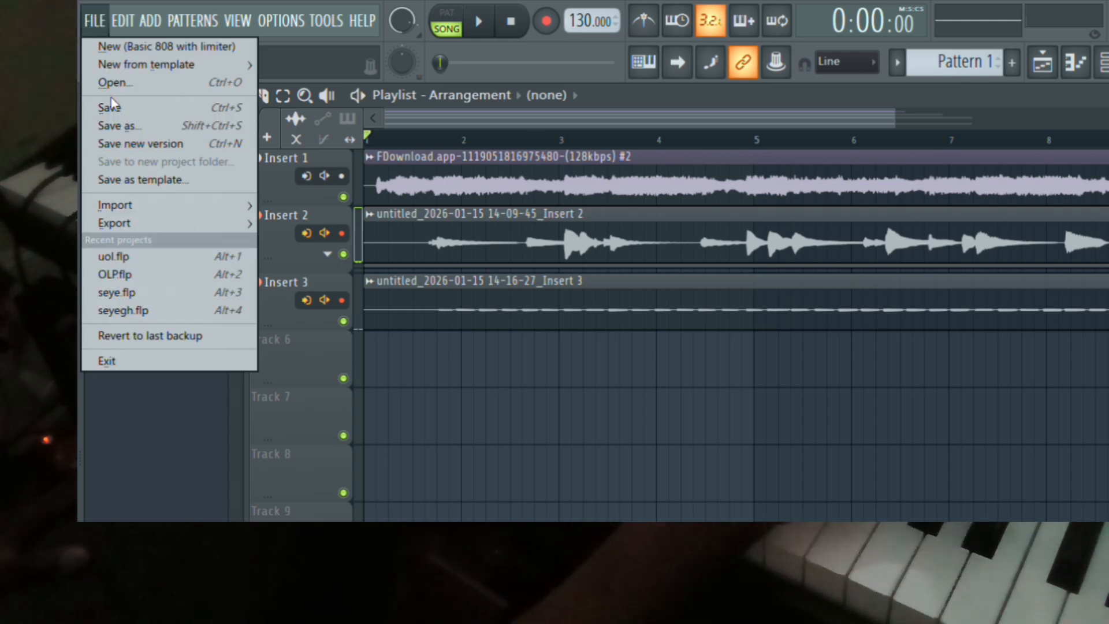
pyautogui.click(137, 127)
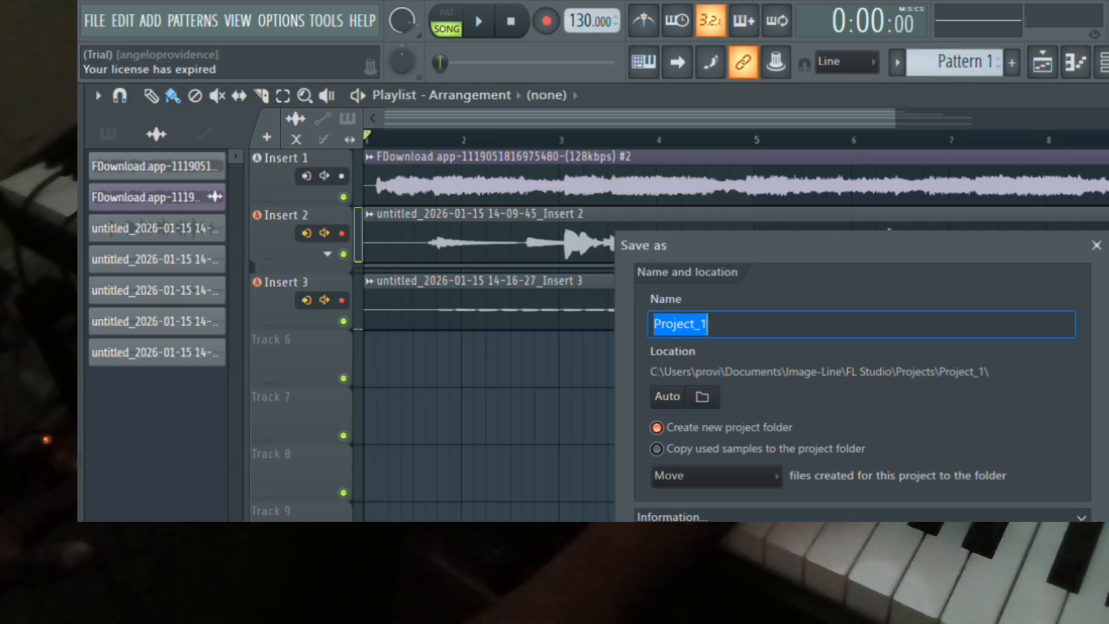
pyautogui.press('Escape')
# - Export the song as an MP3 file named opopl in the uol project folder
pyautogui.click(93, 20)
pyautogui.moveTo(157, 224)
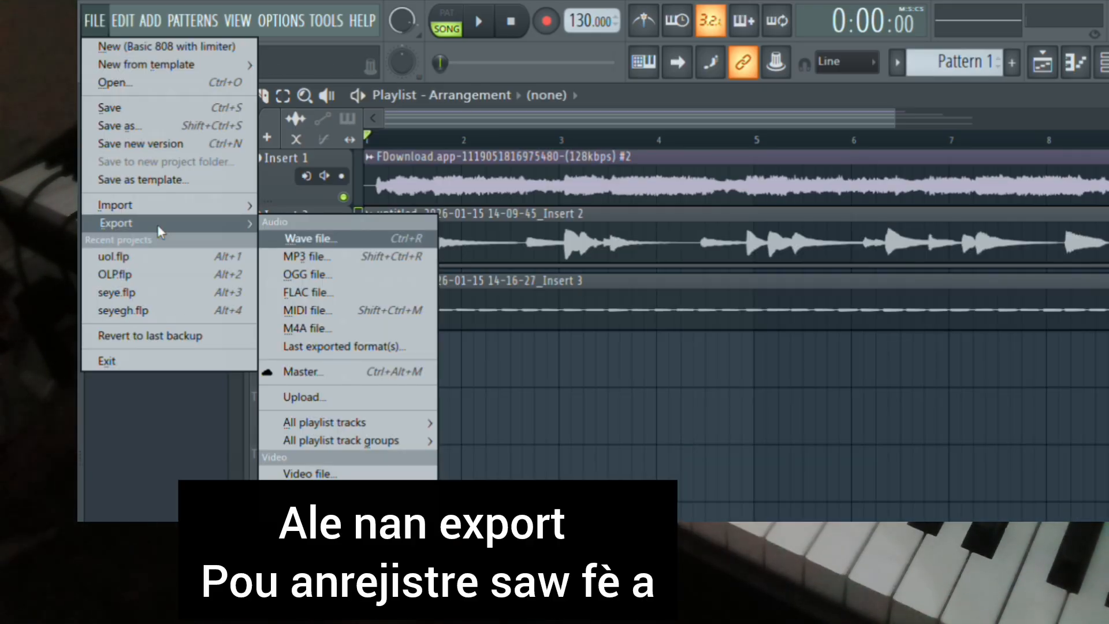
pyautogui.click(299, 258)
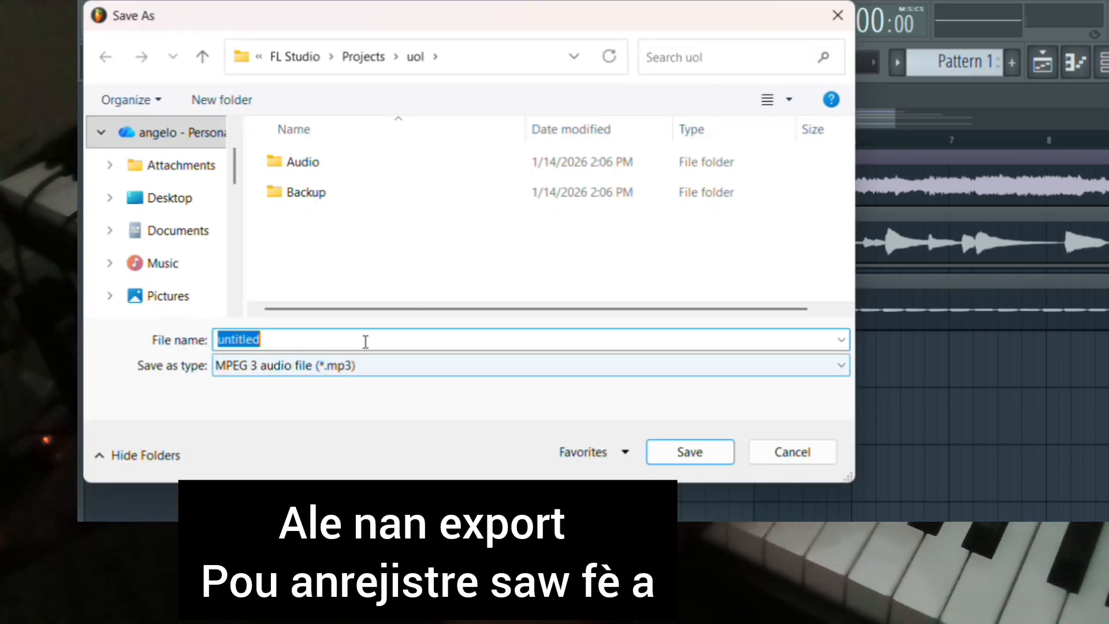
pyautogui.press('BackSpace')
pyautogui.write('o')
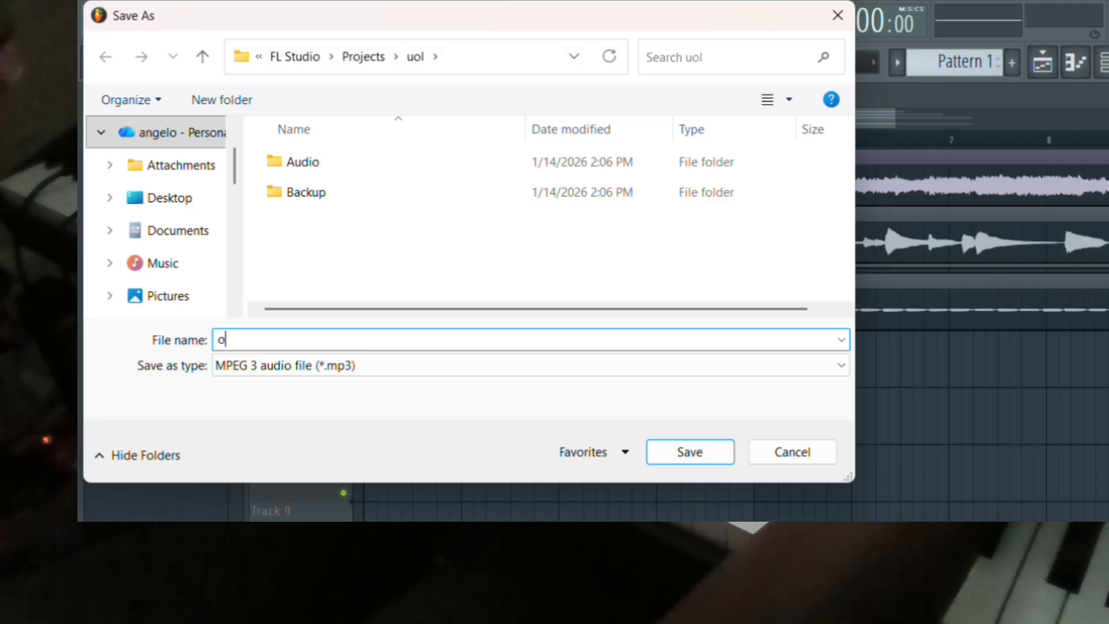
pyautogui.write('popl')
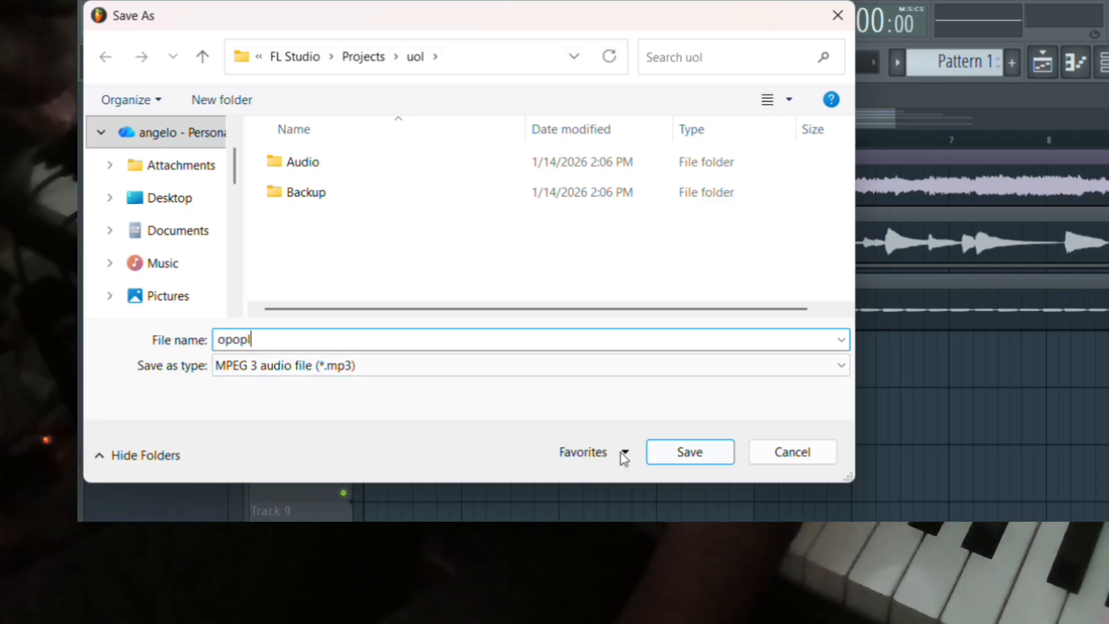